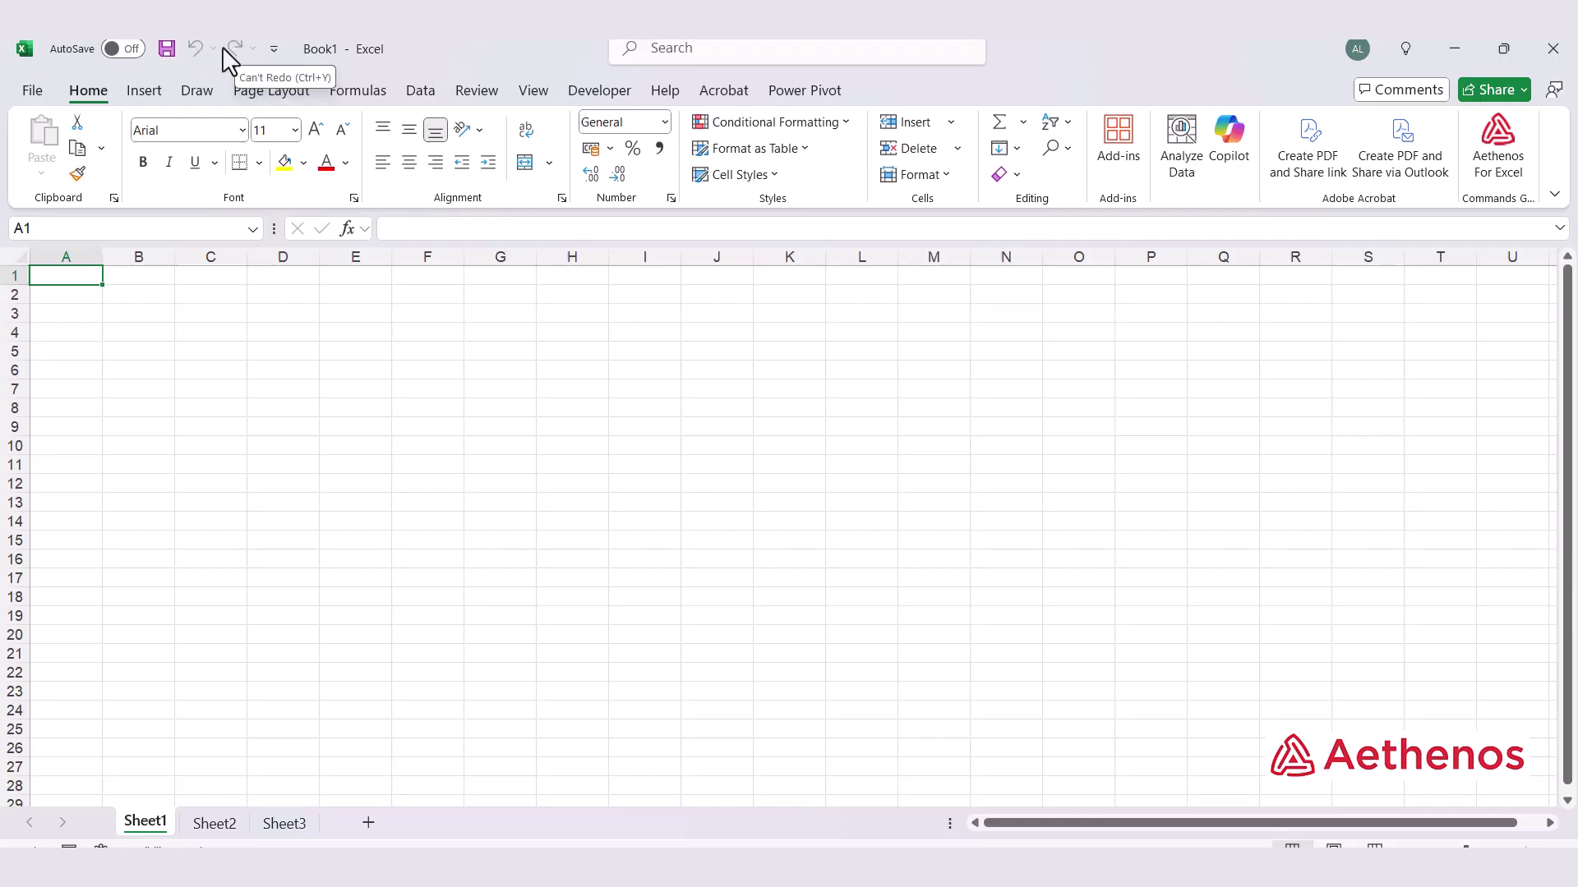
click(196, 92)
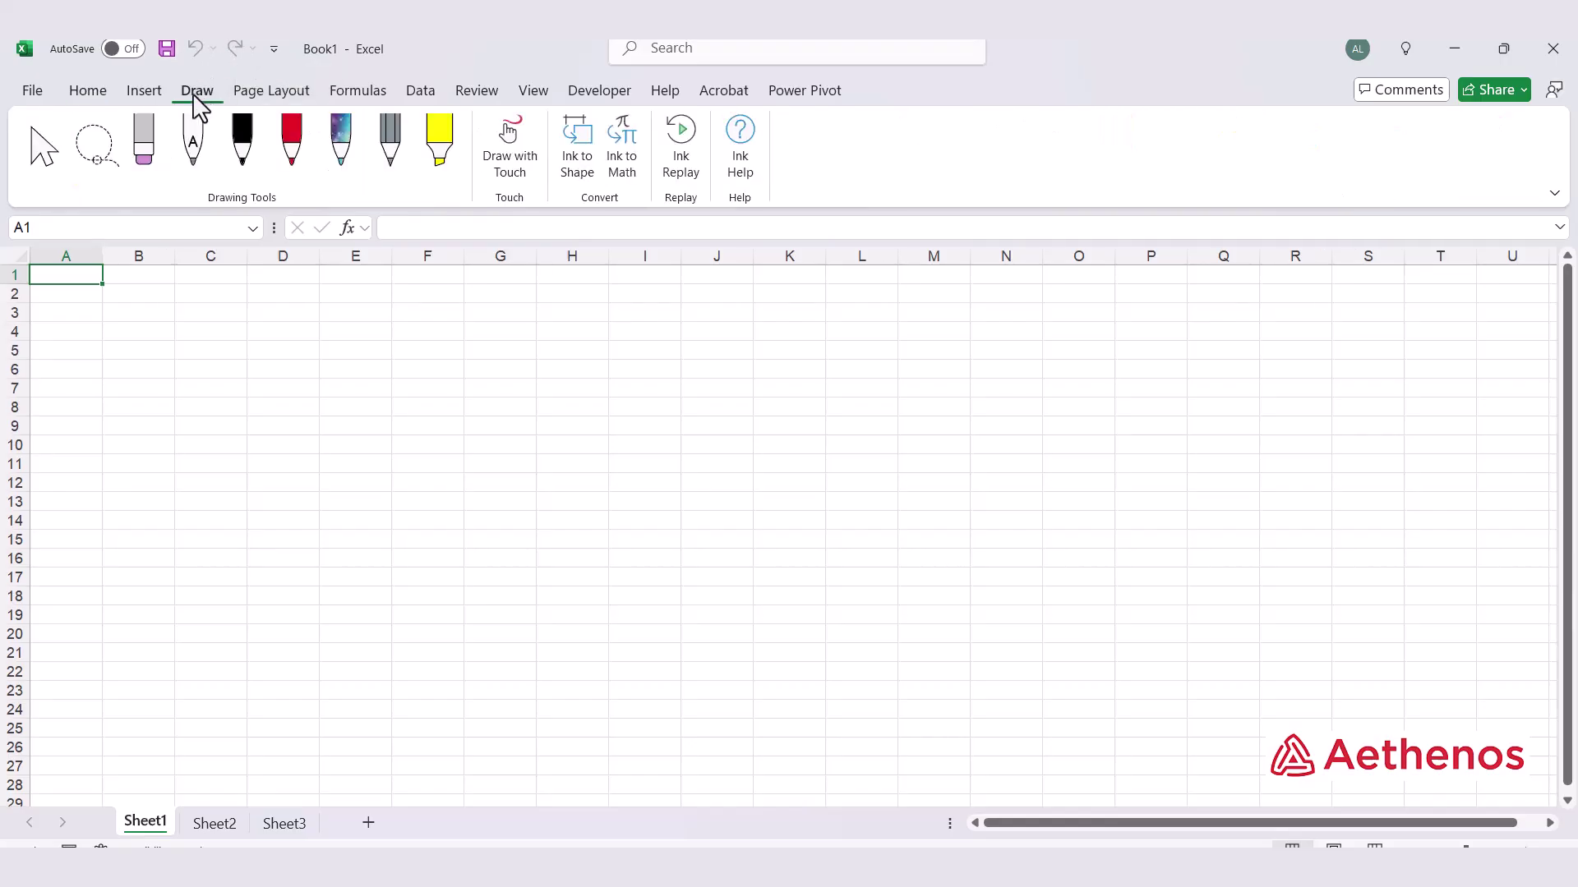
click(271, 93)
scroll(115, 92, up, 1)
click(103, 91)
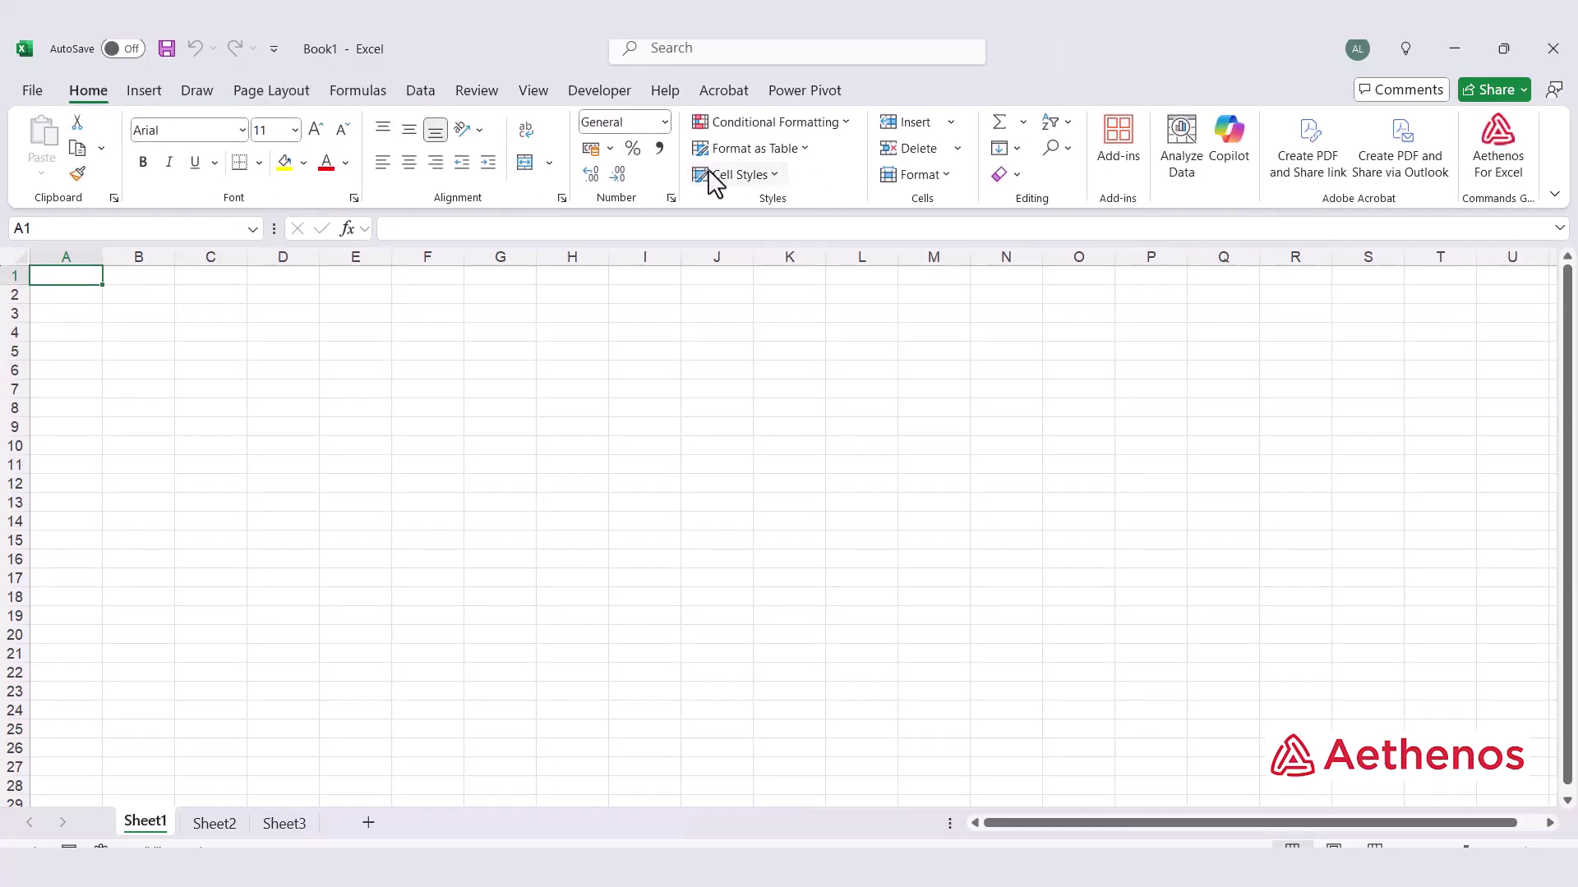
click(481, 91)
click(612, 92)
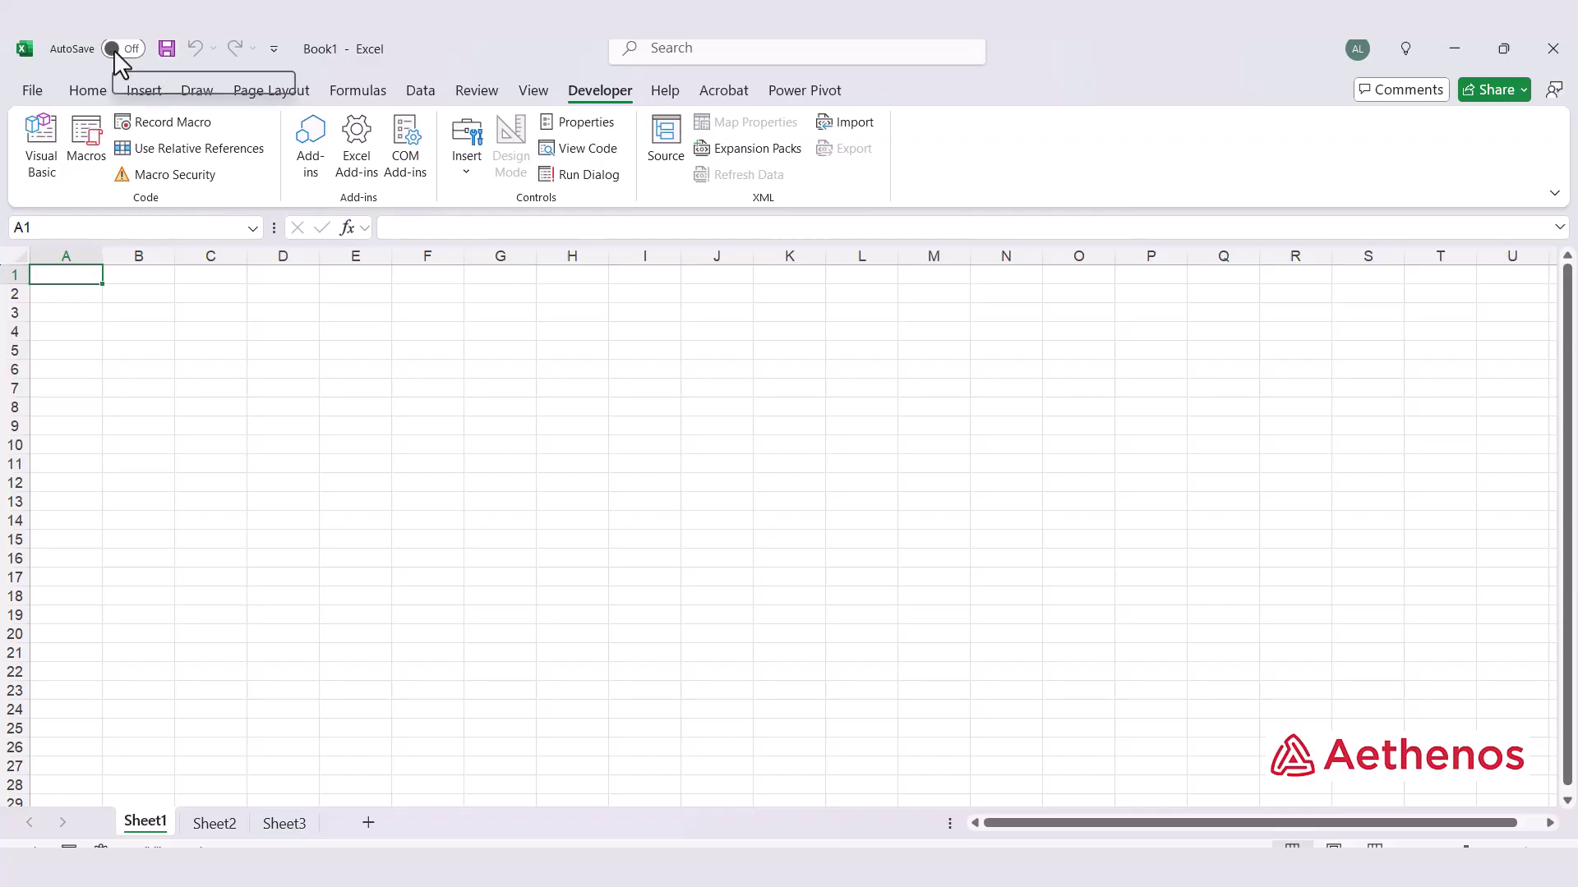
Move the Quick Access Toolbar below the ribbon and add the Spelling command to it
click(275, 51)
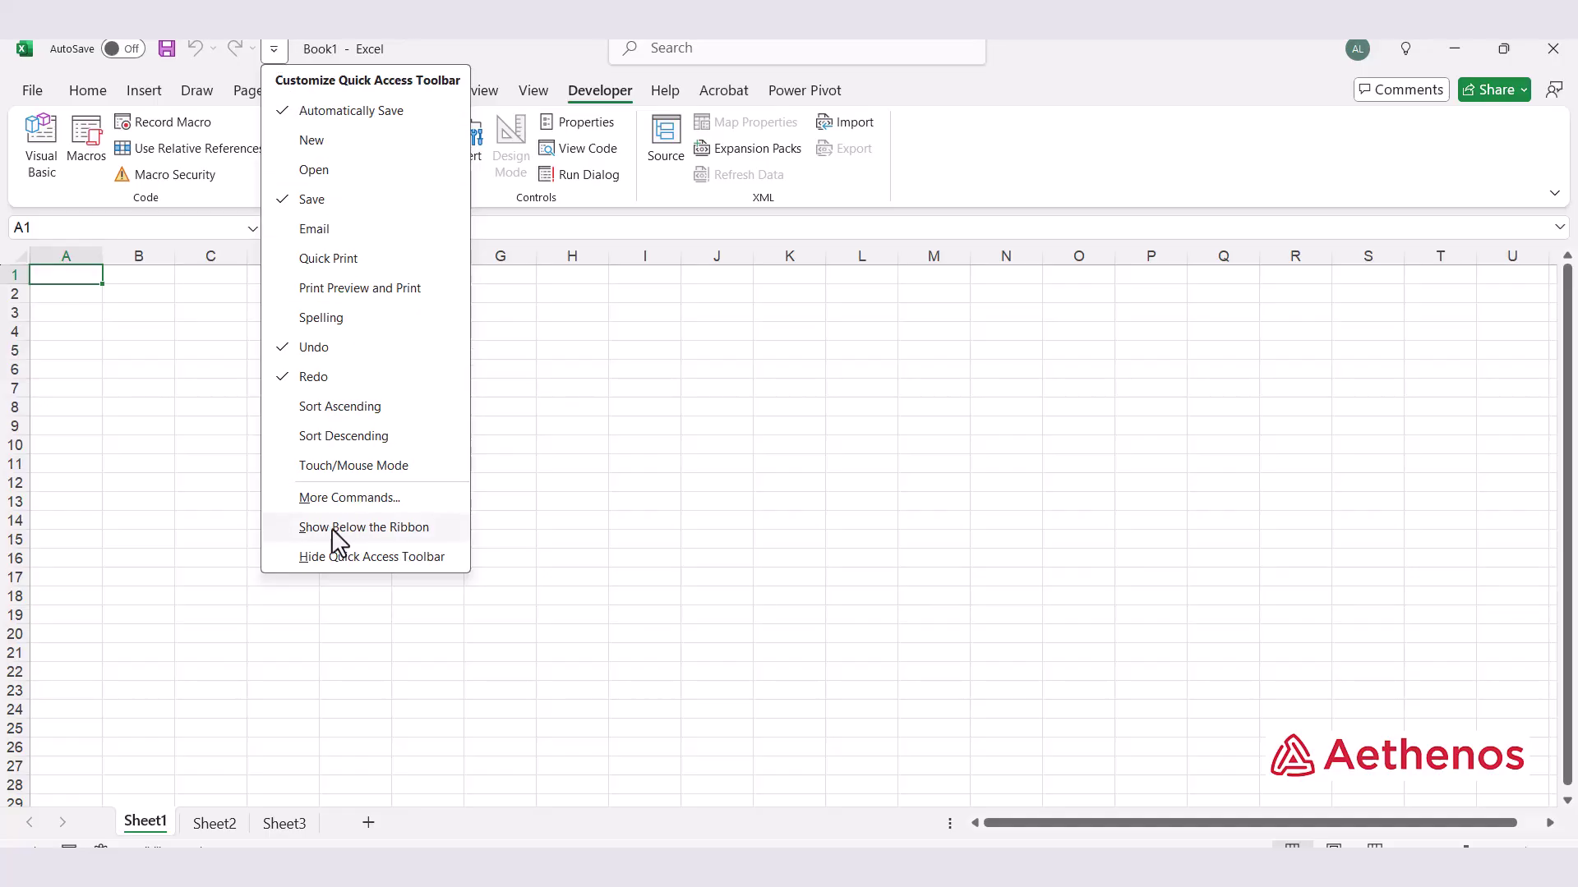
click(403, 528)
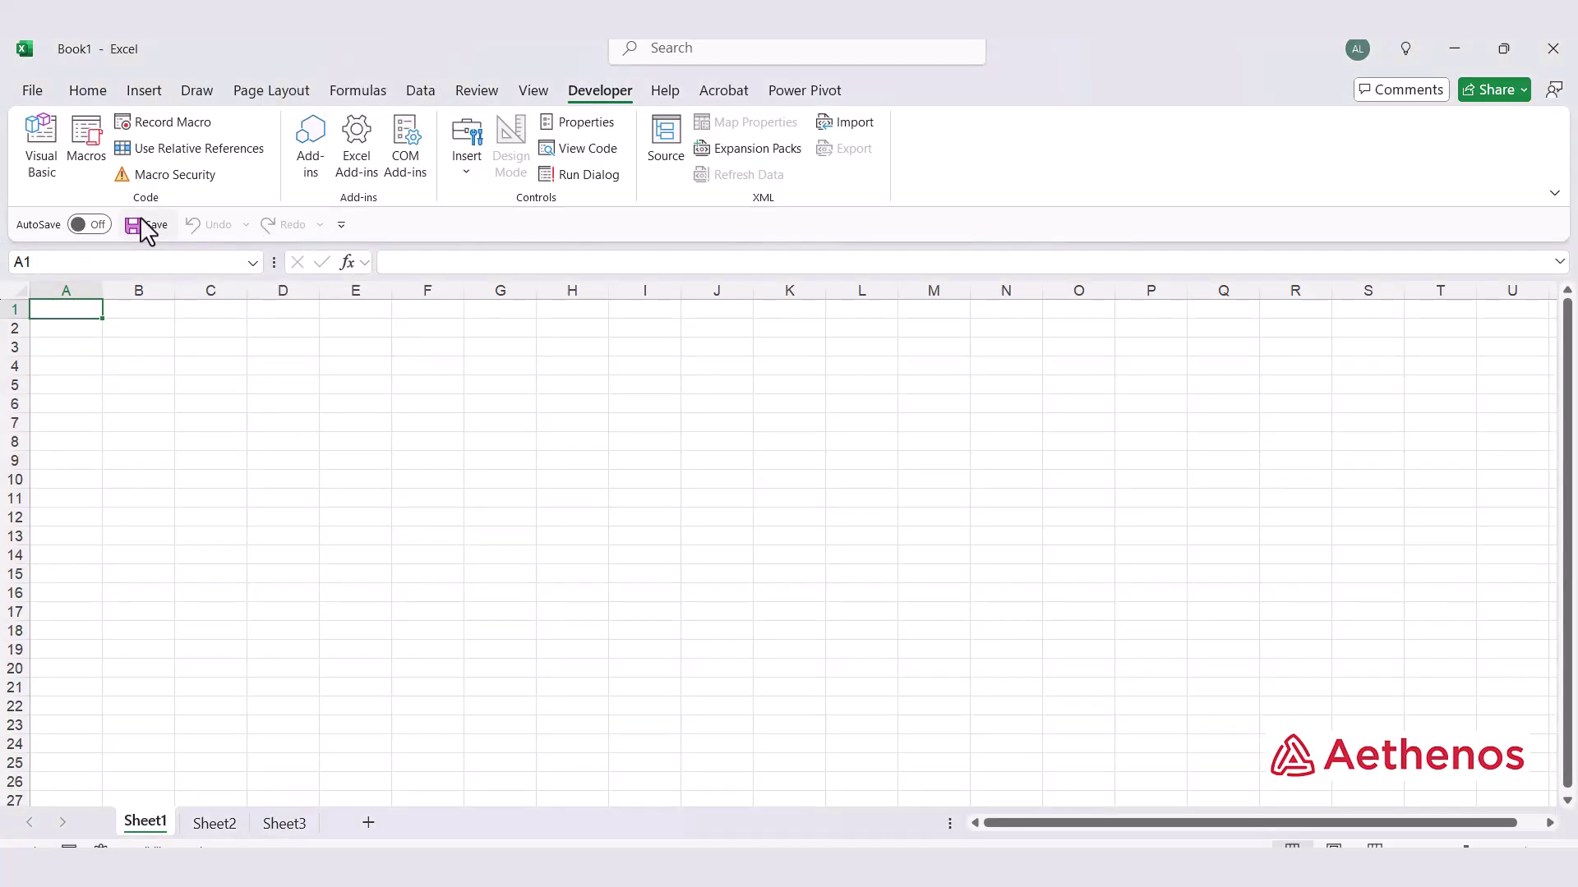
click(341, 225)
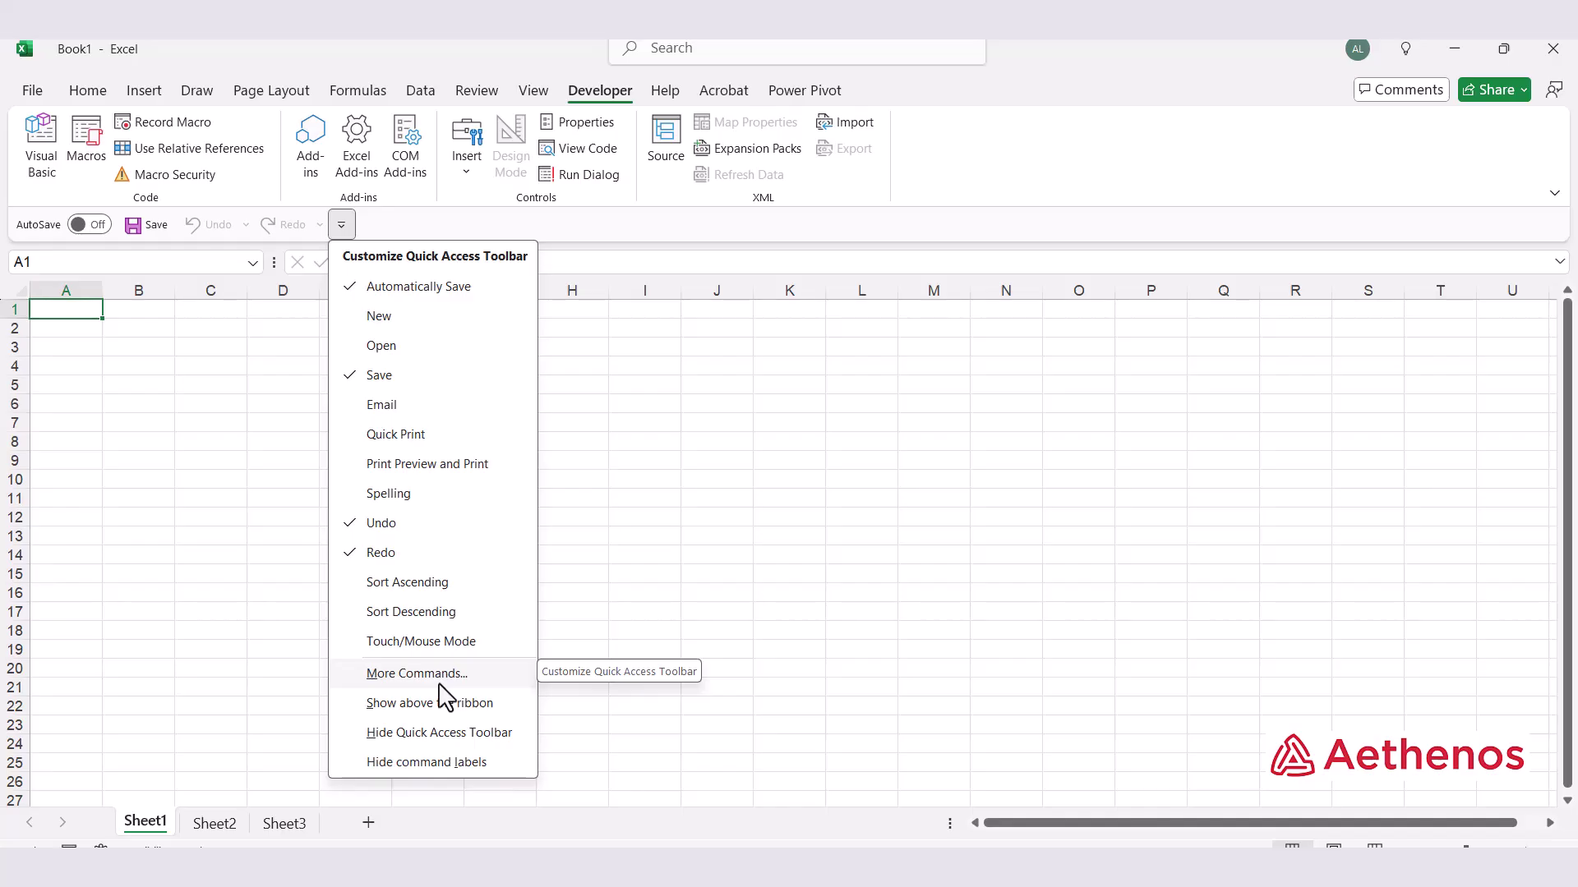
click(381, 497)
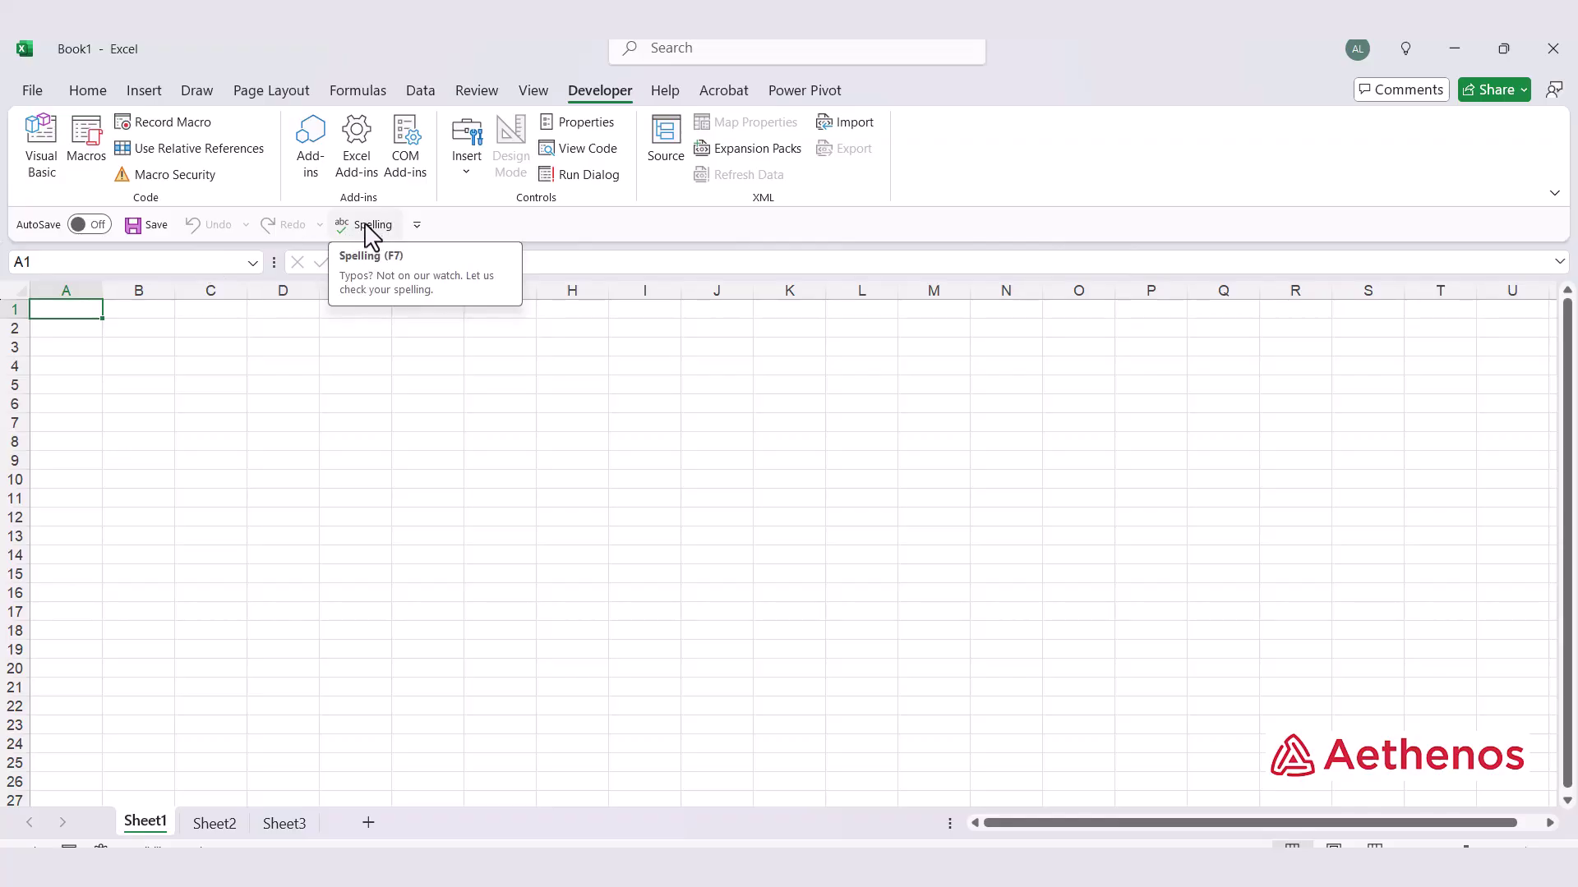
Open the Quick Access Toolbar settings in the Excel options and switch the toolbar's display off and on again
click(86, 92)
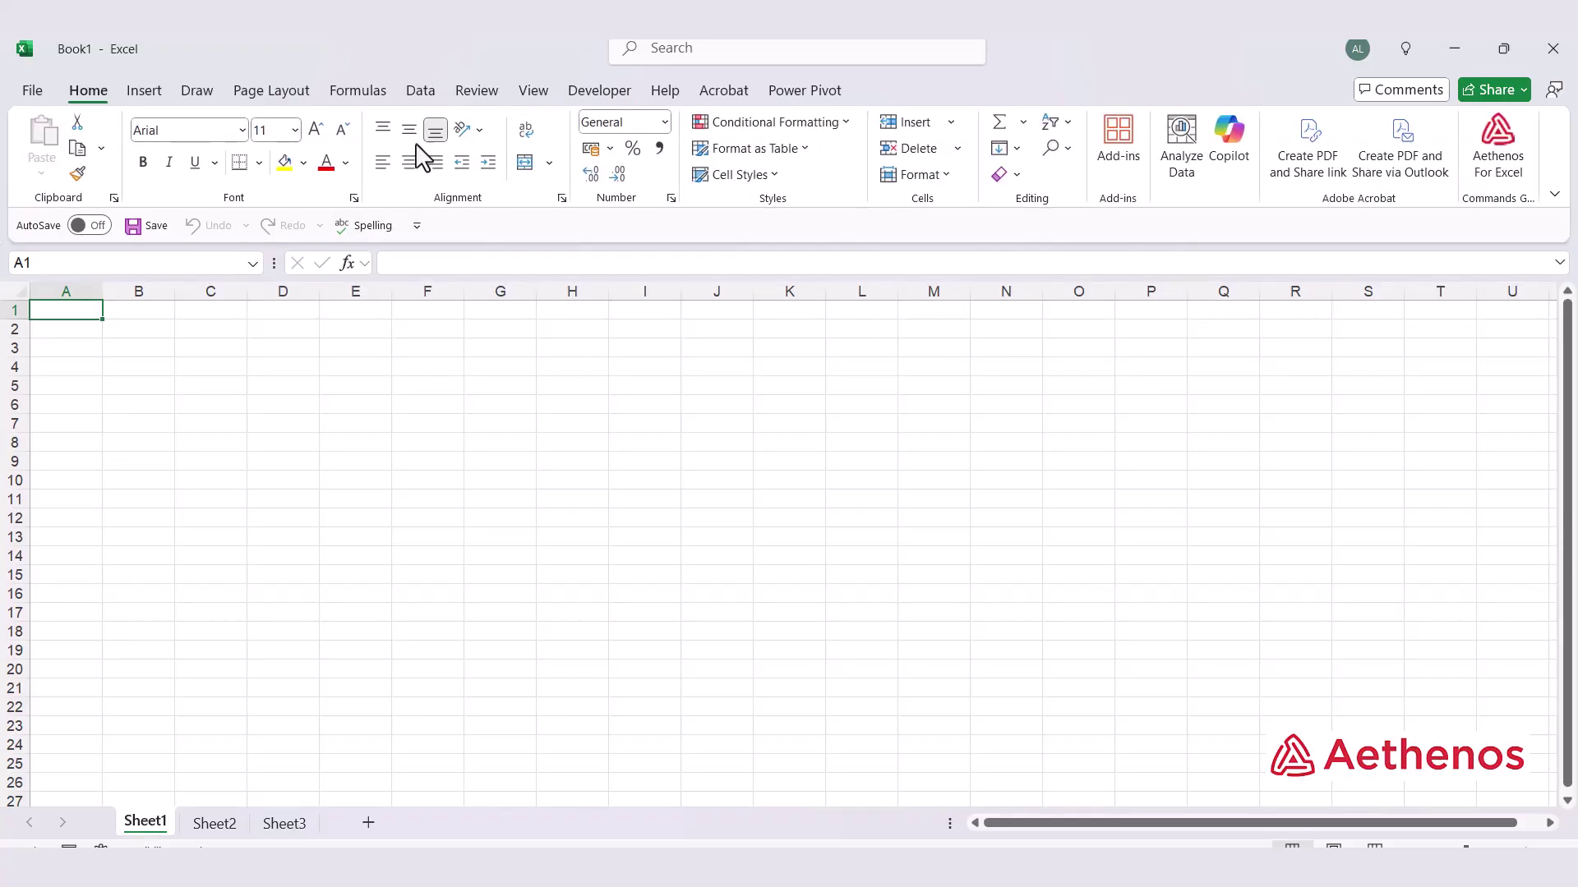
click(33, 92)
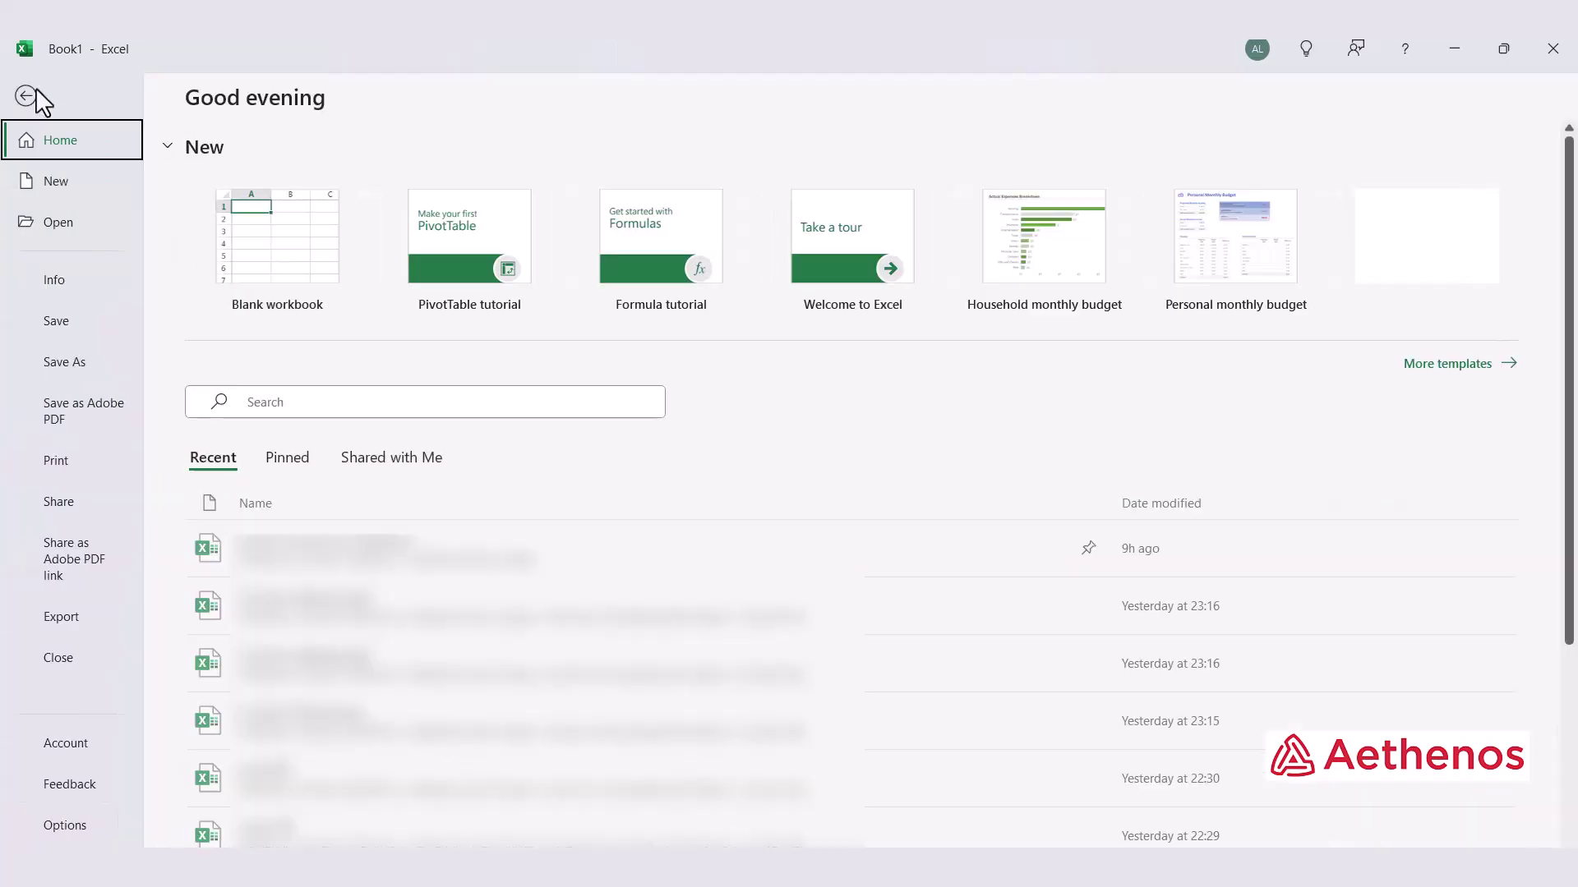
click(65, 825)
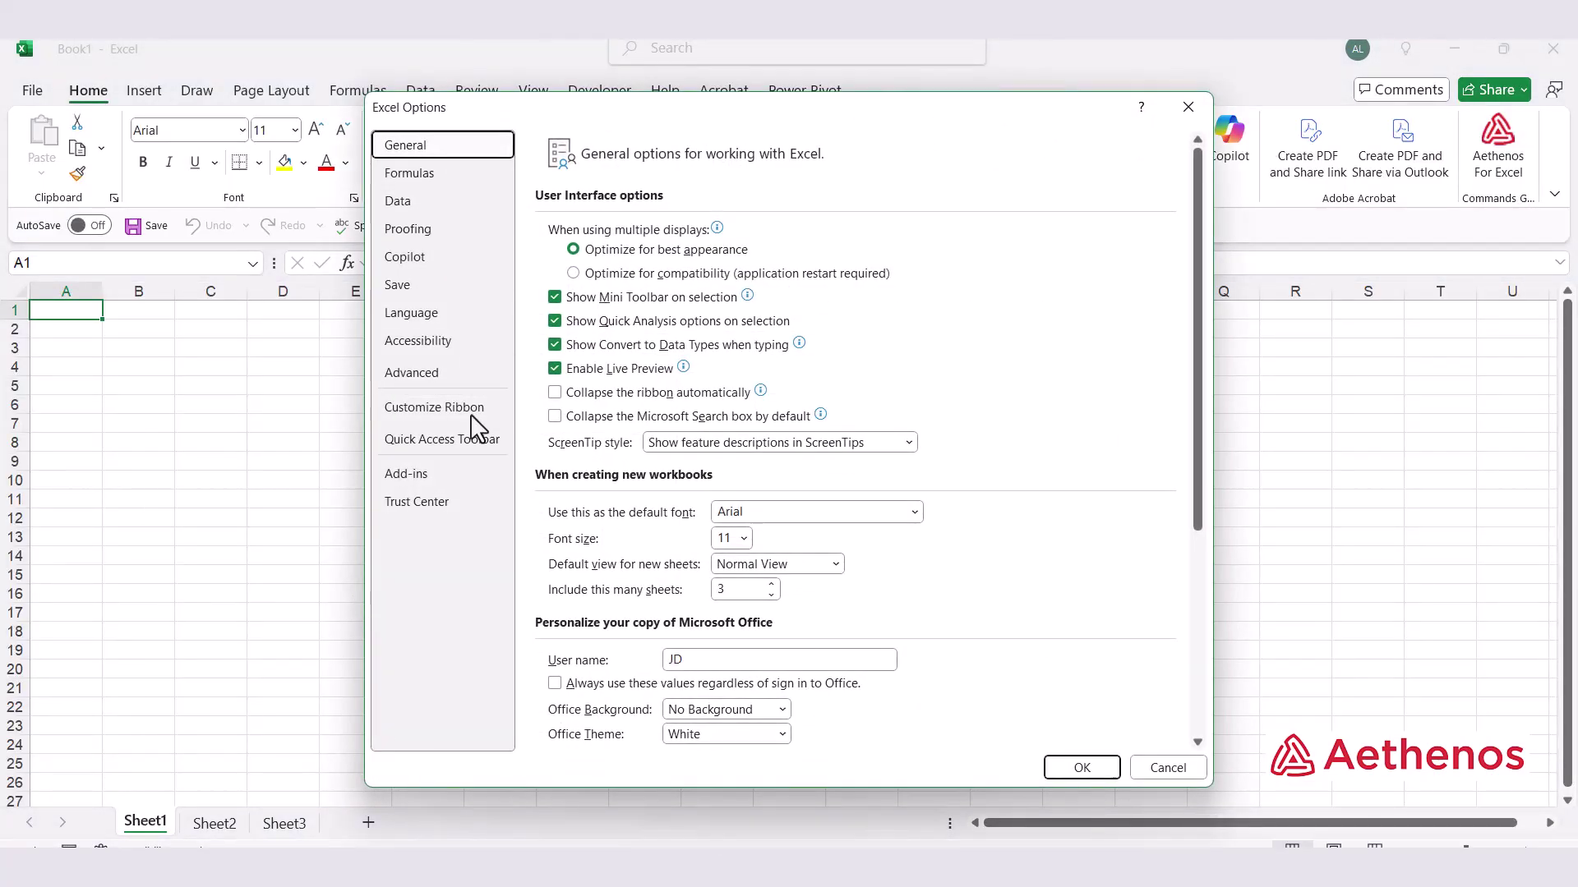
click(450, 444)
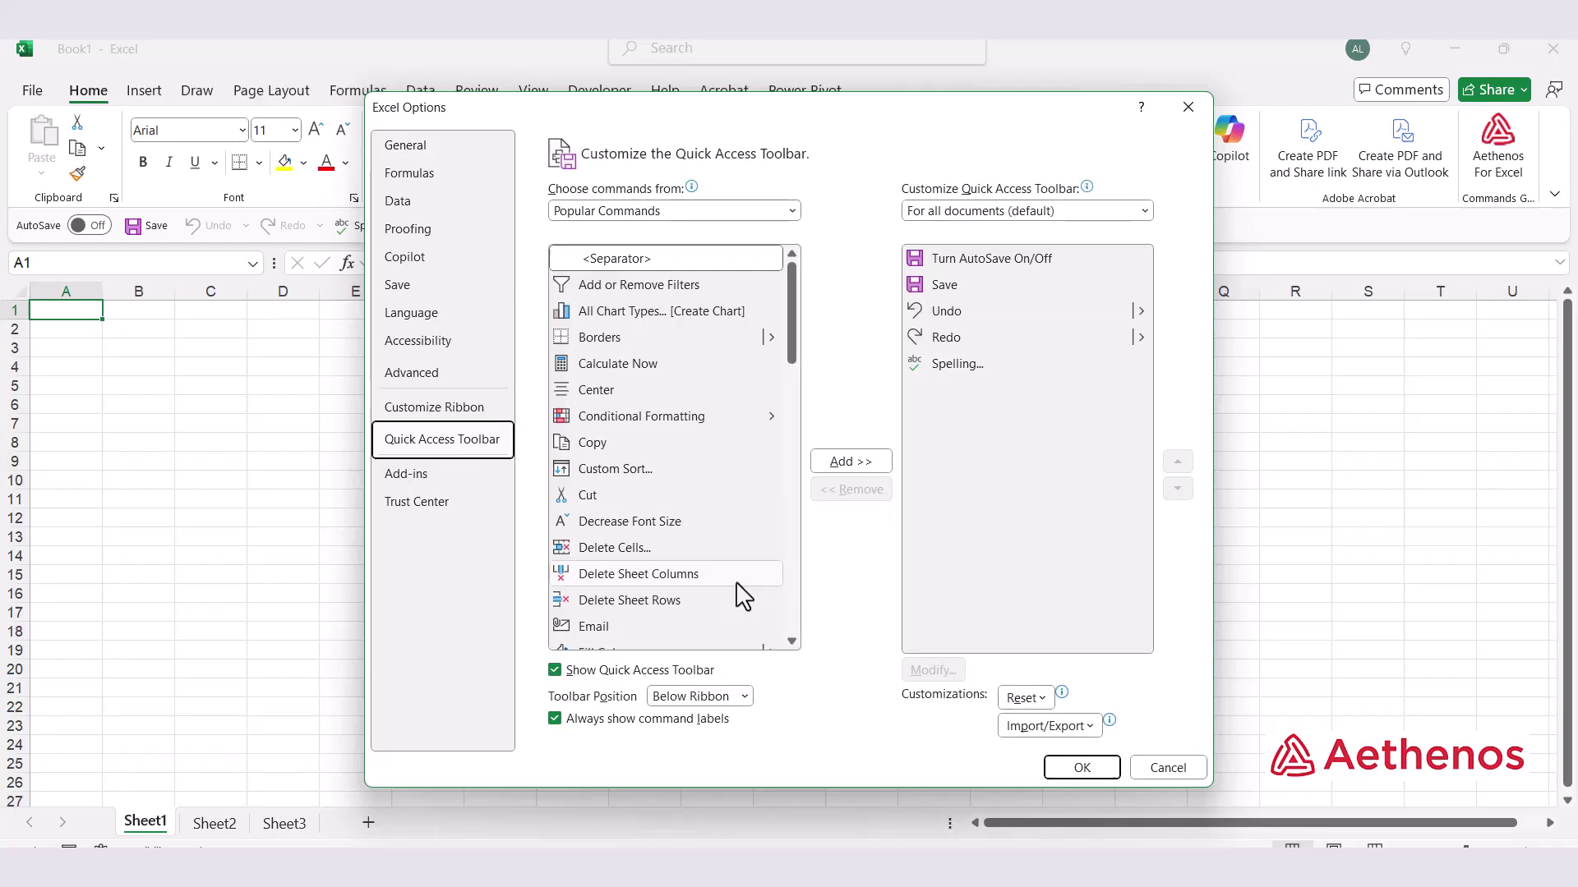
click(555, 671)
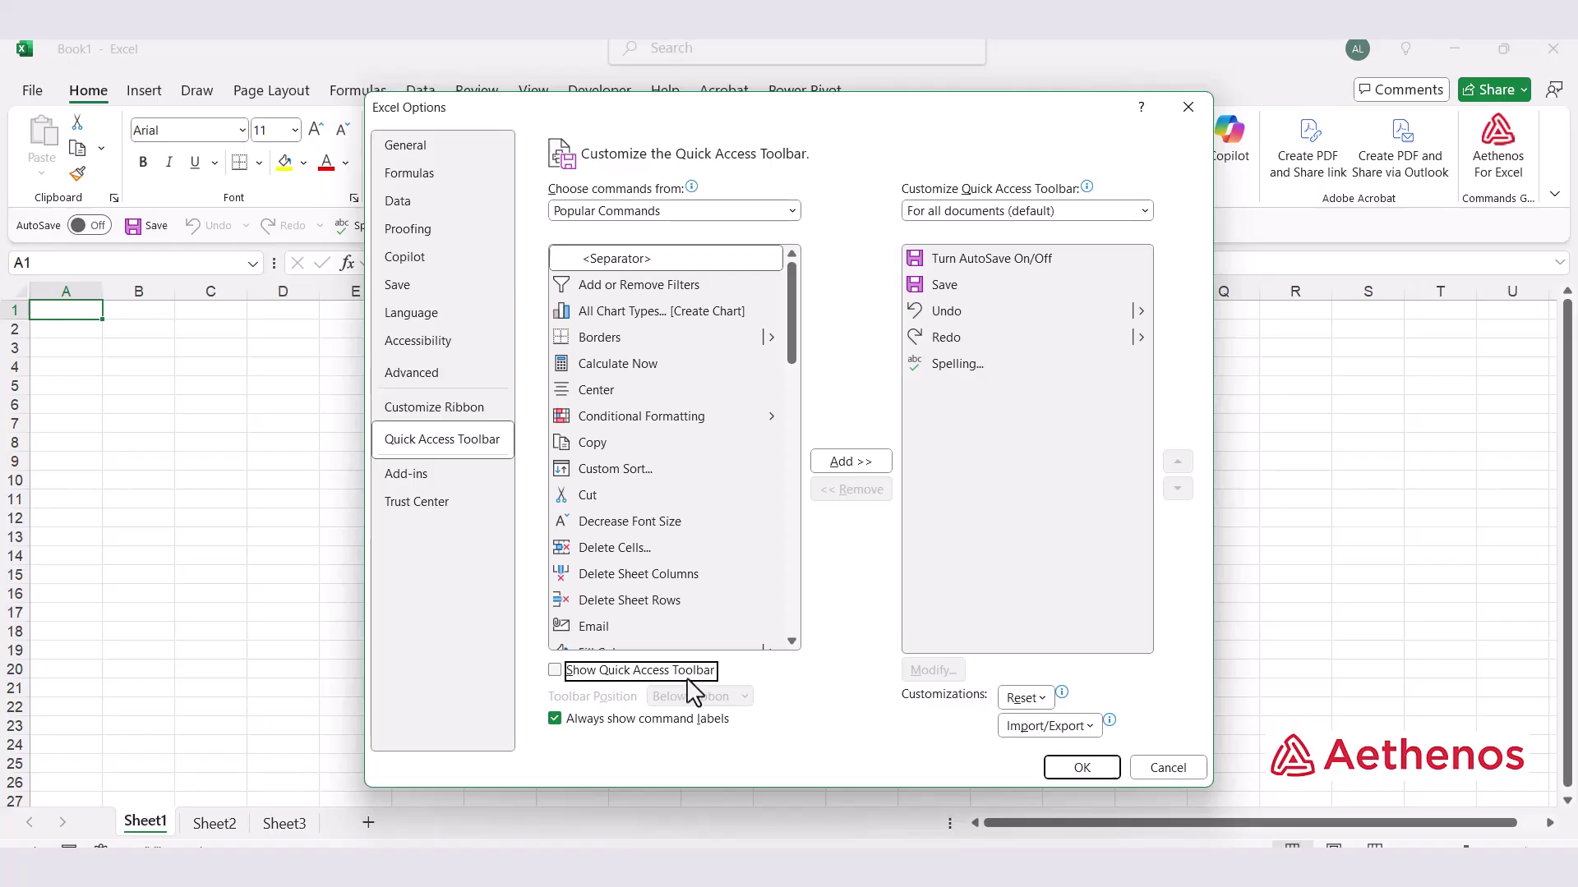
click(555, 670)
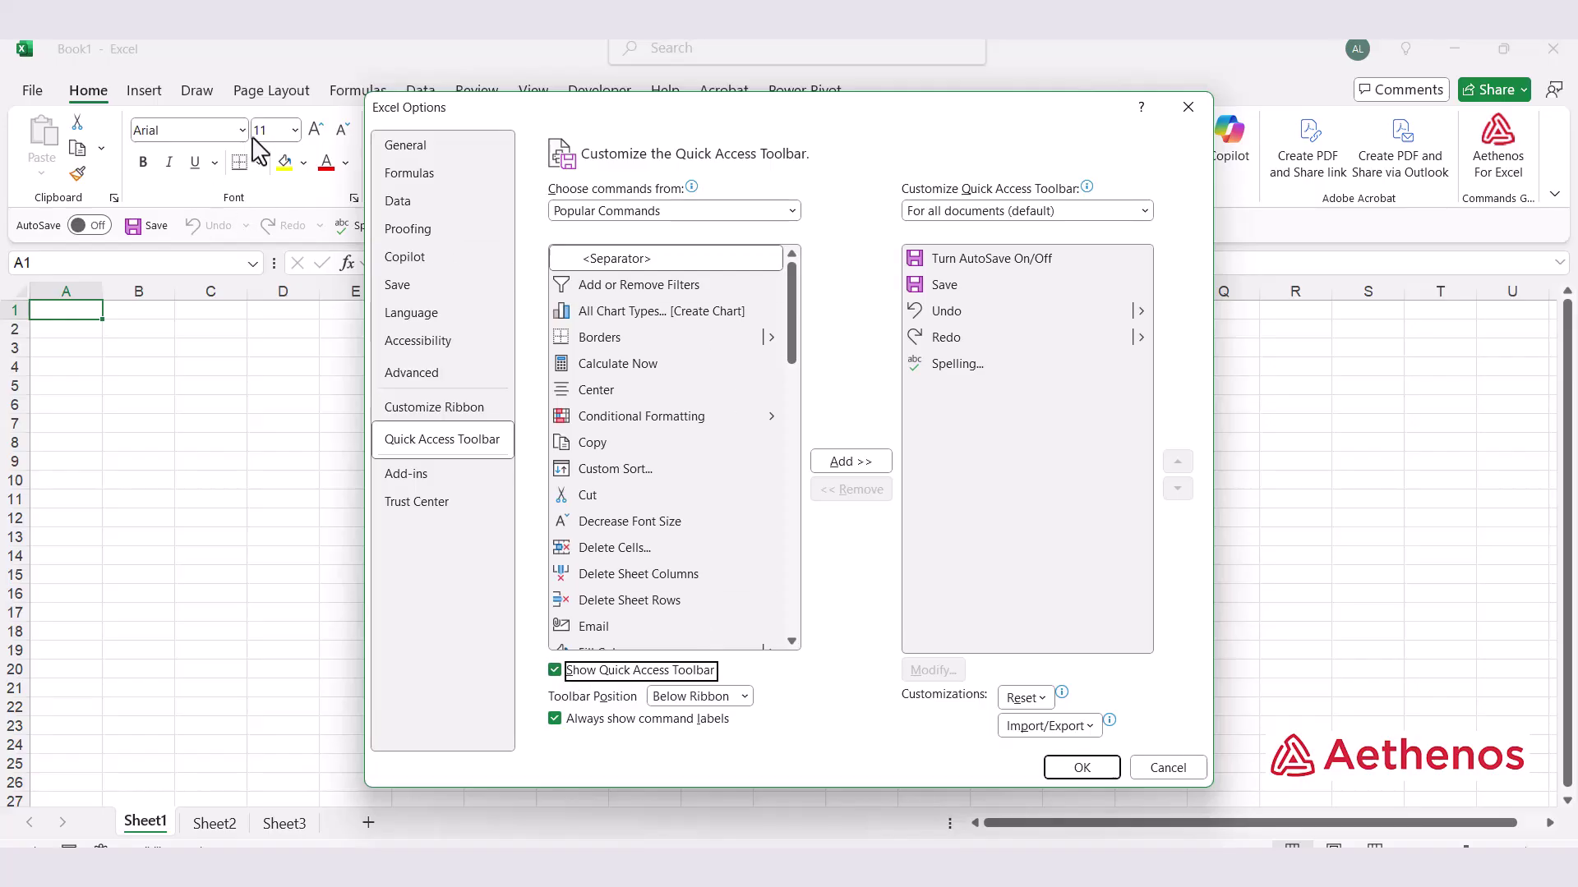
Check the toolbar position choices, keep Below Ribbon, and apply the settings with the command labels turned off
click(745, 698)
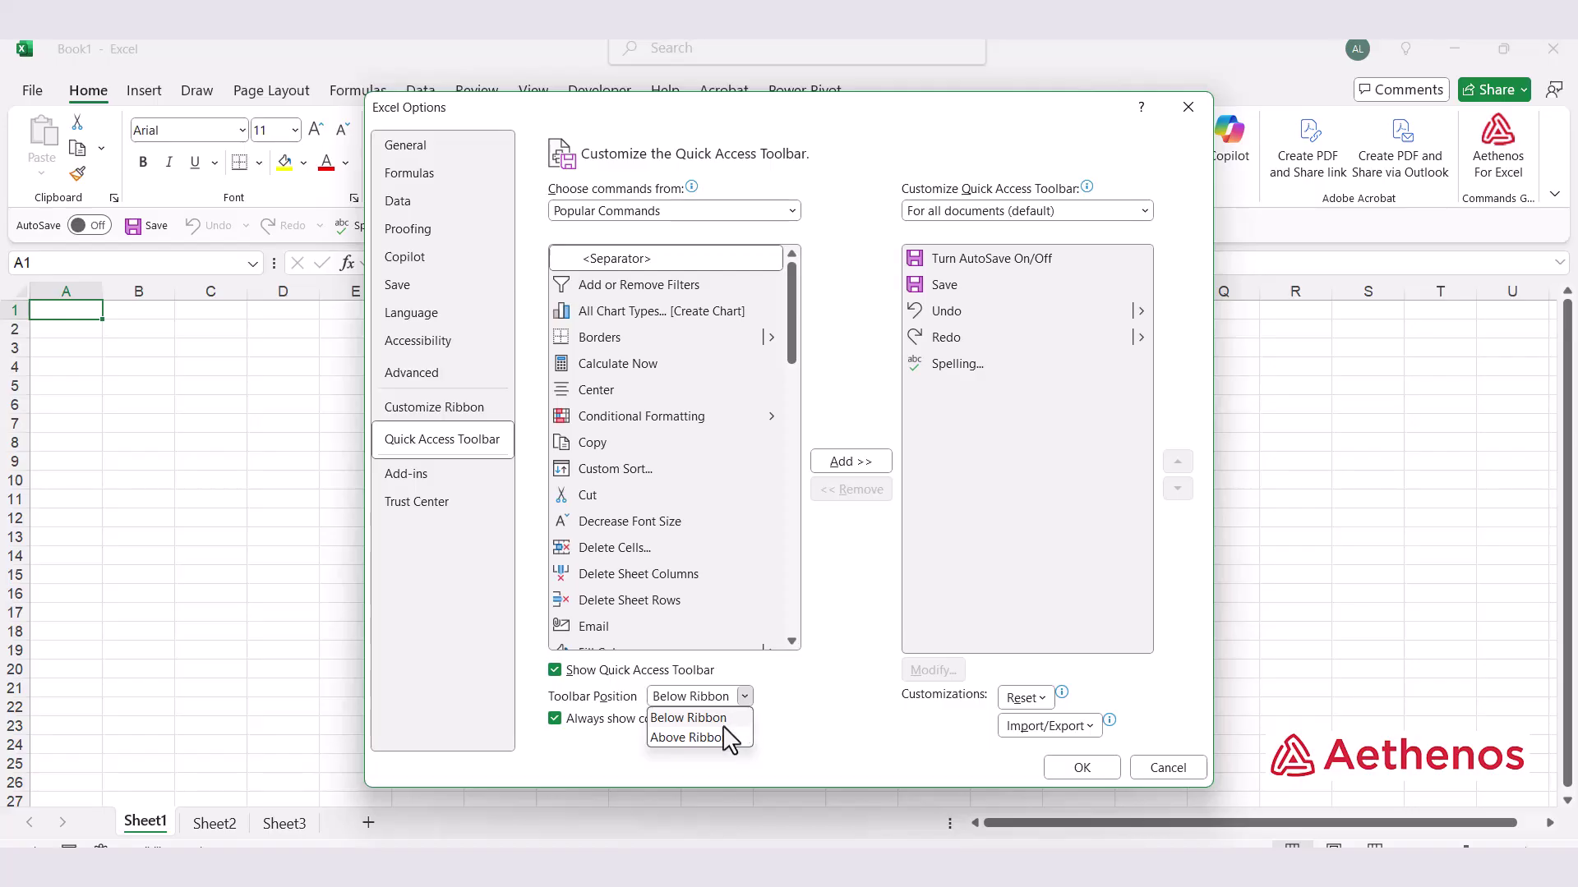
click(809, 707)
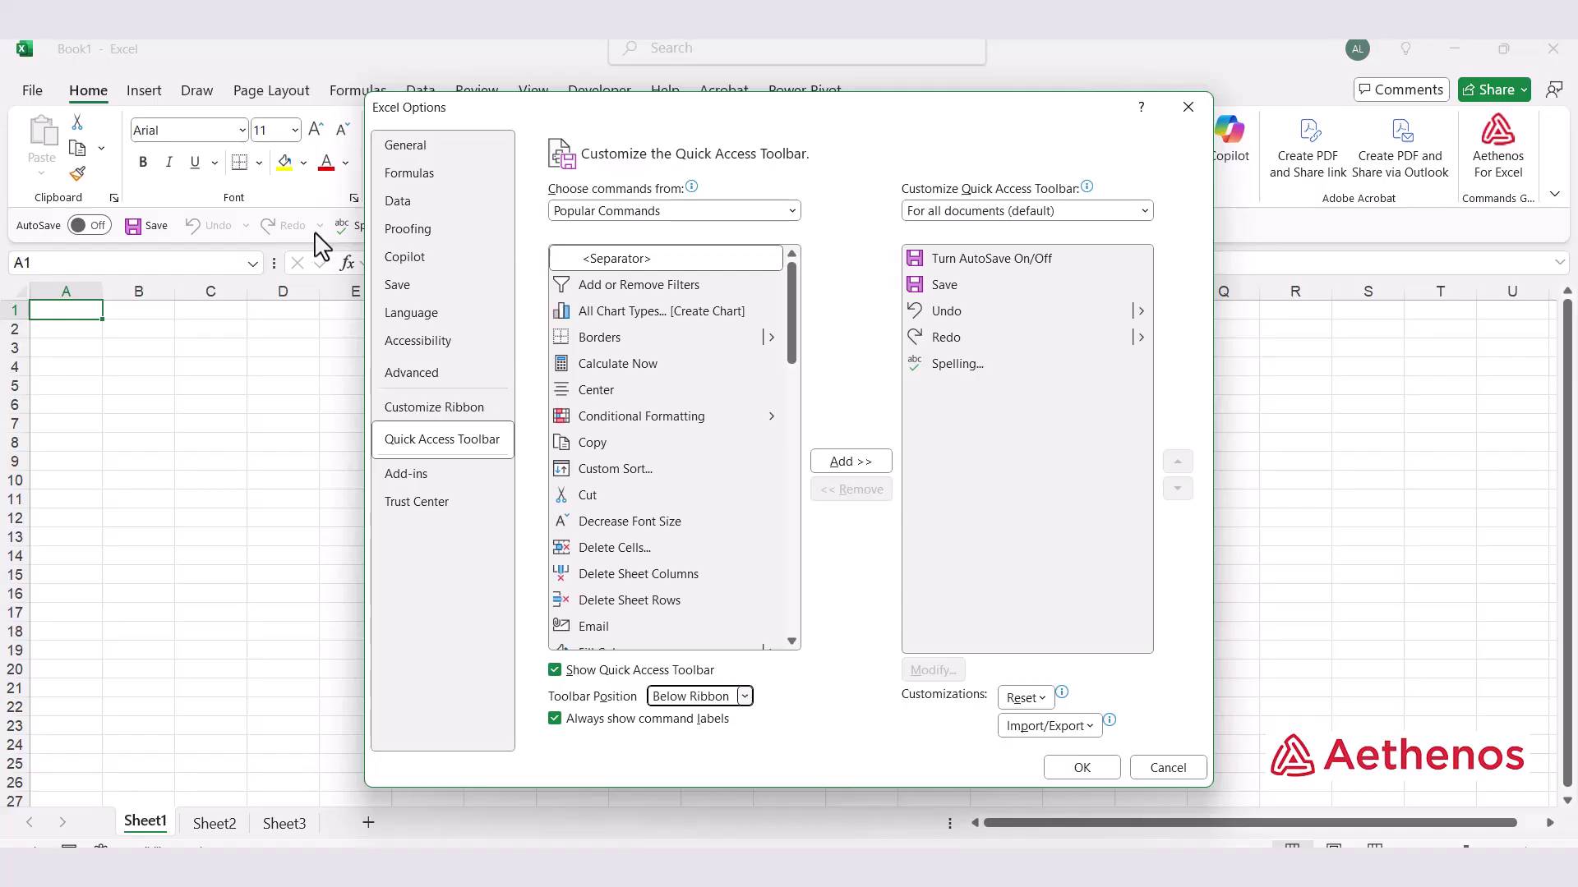
click(554, 719)
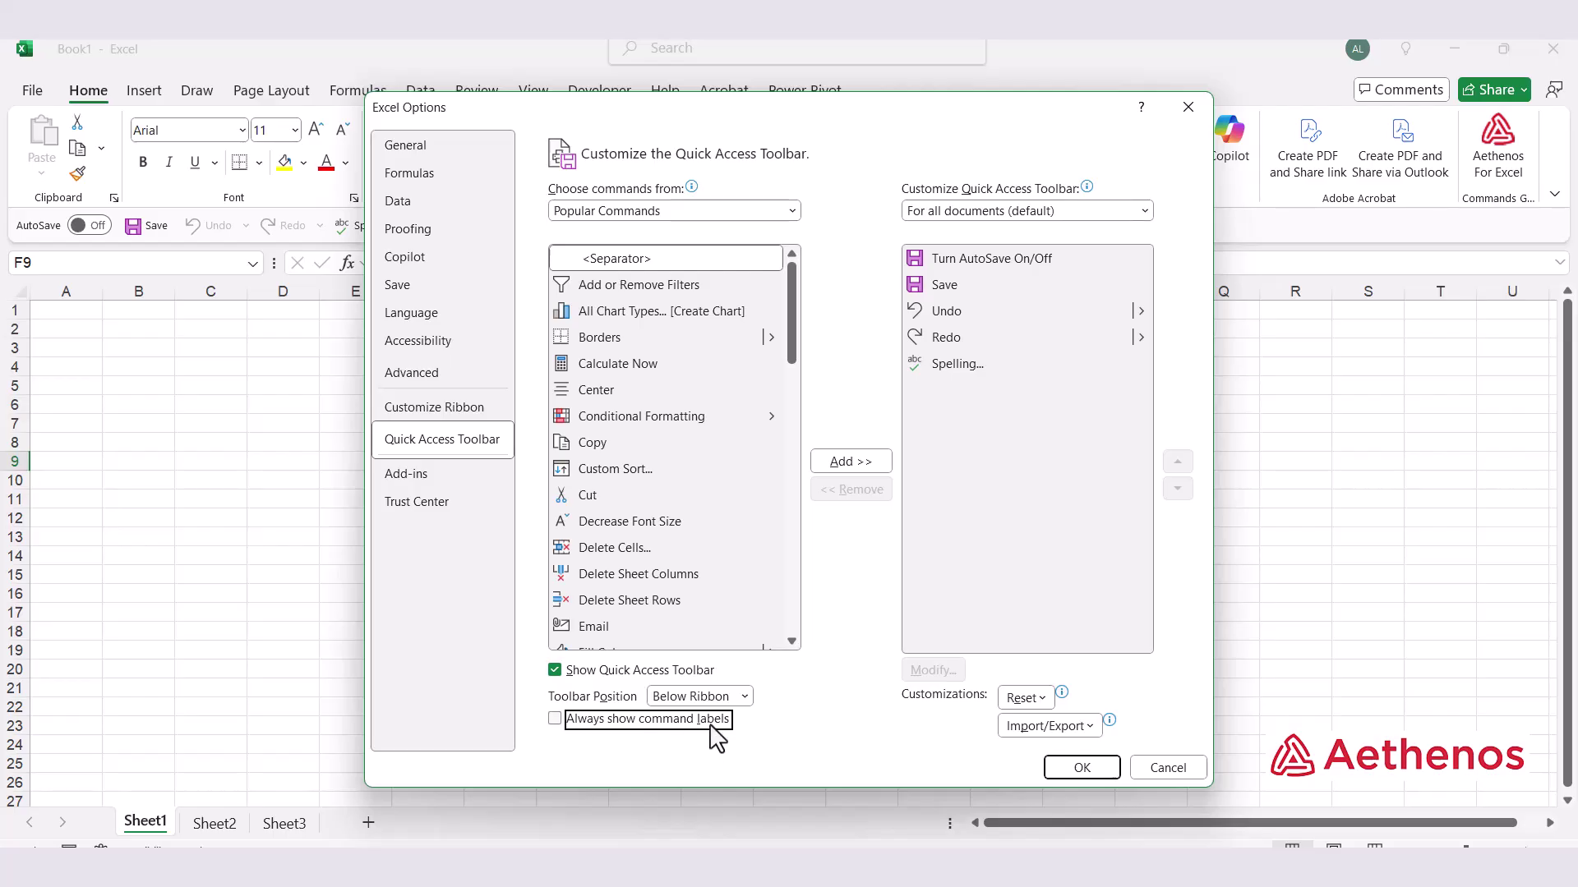
click(1081, 767)
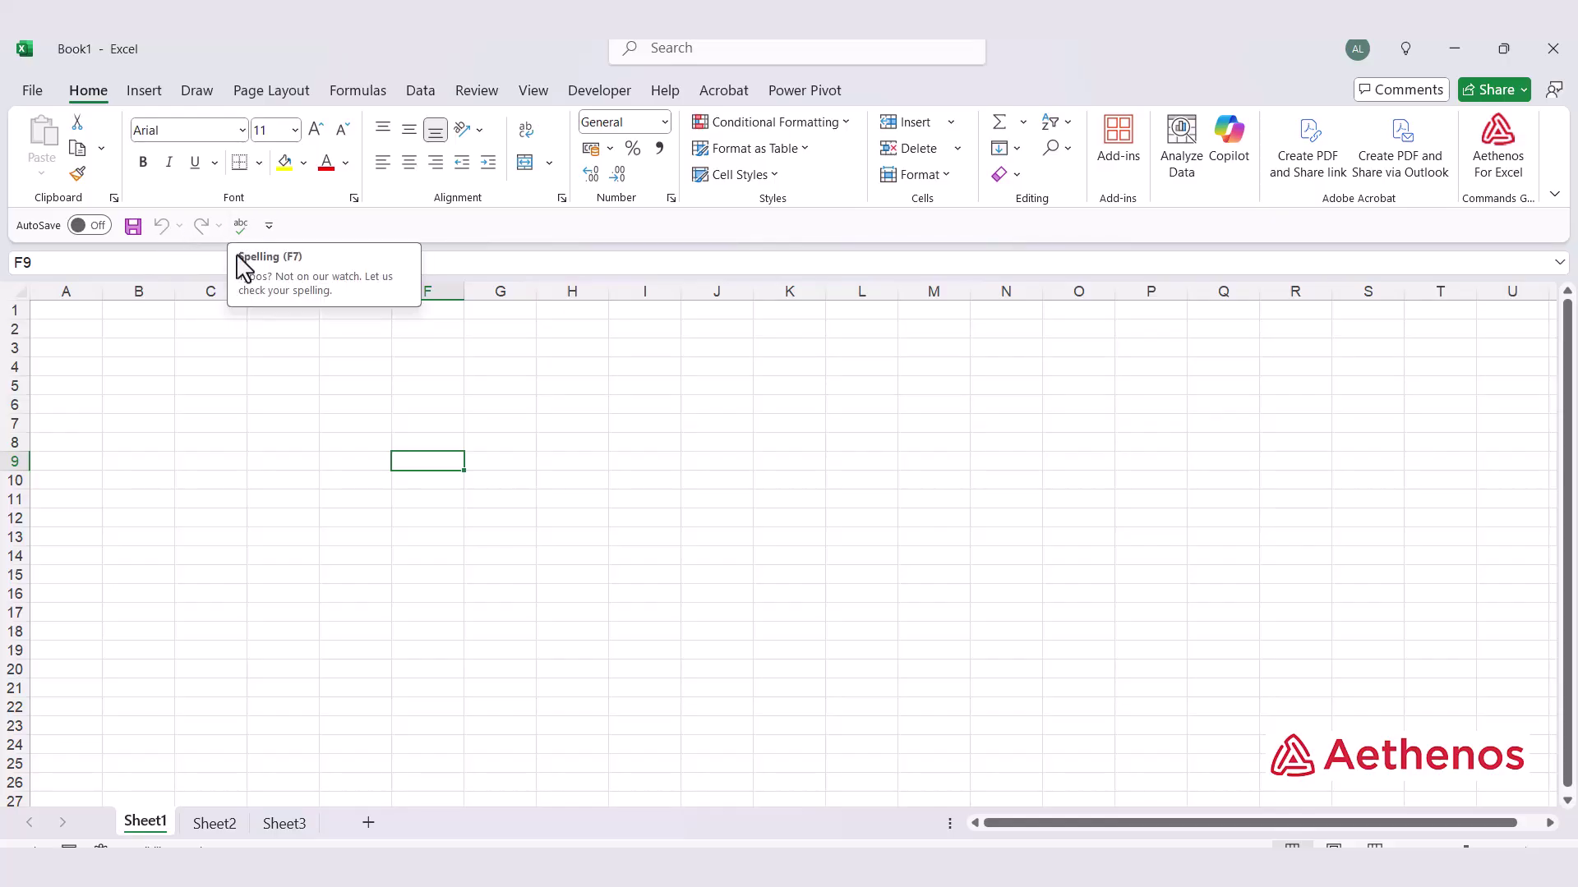
Turn the always-shown command labels of the Quick Access Toolbar back on in the Excel options
click(38, 91)
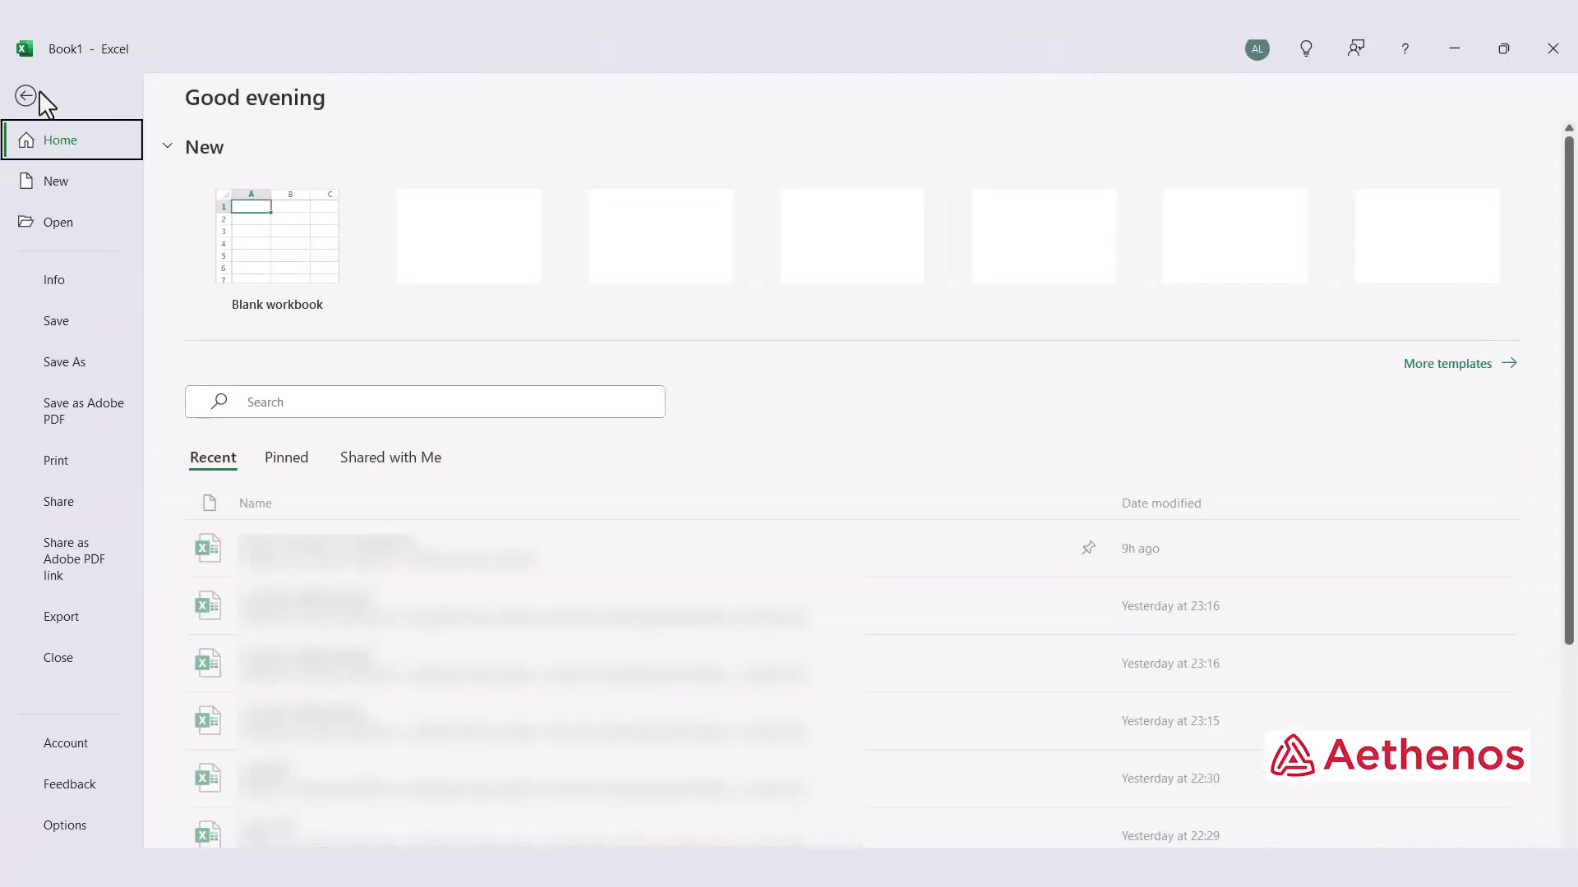
click(65, 826)
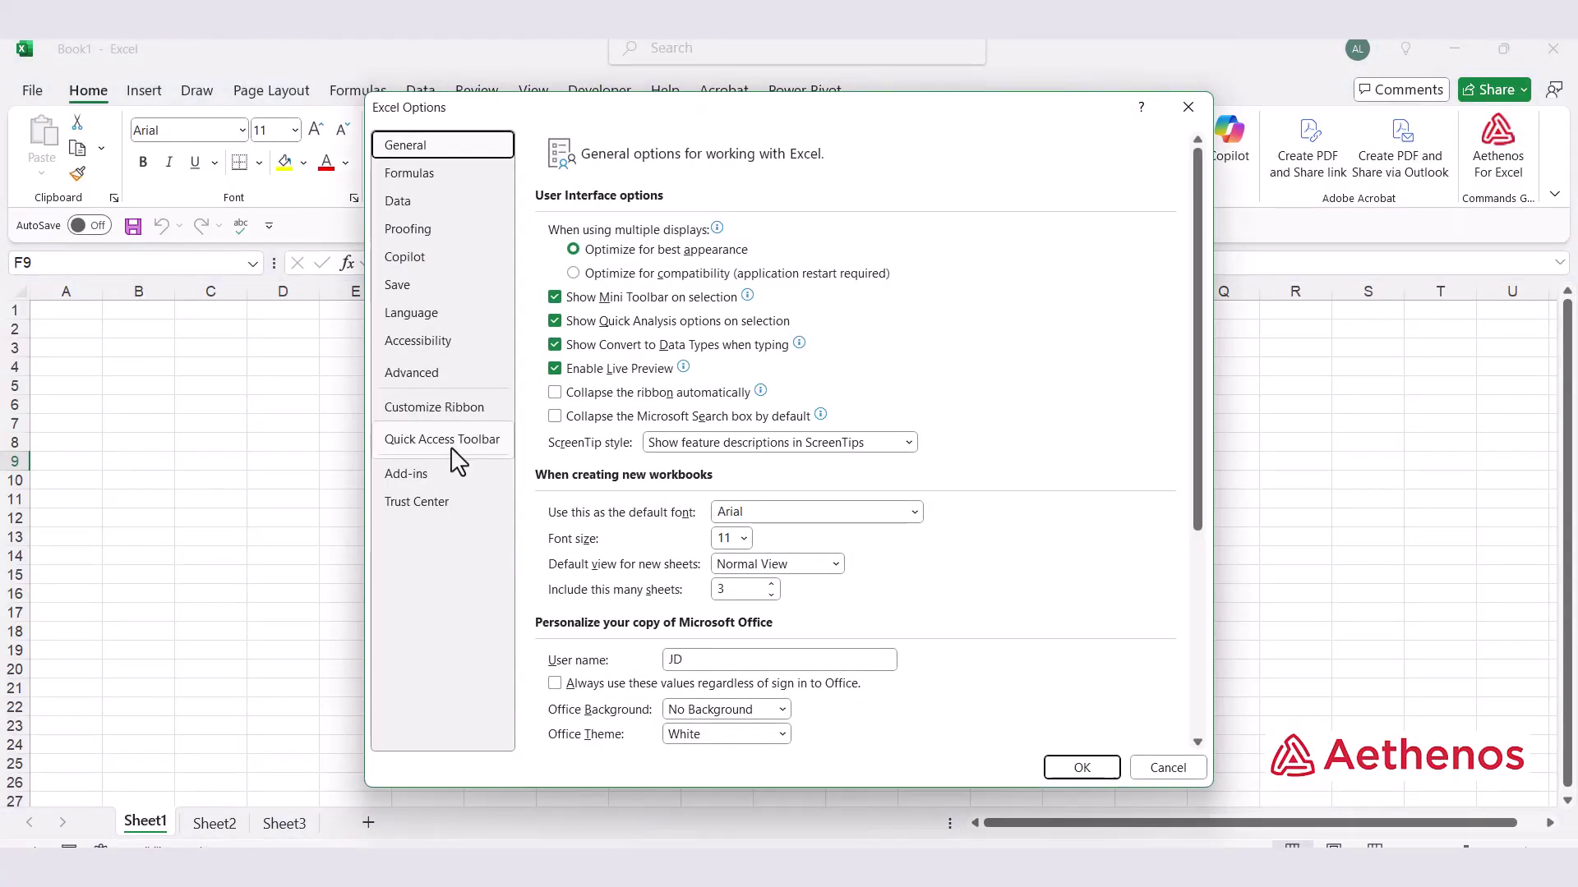
click(441, 441)
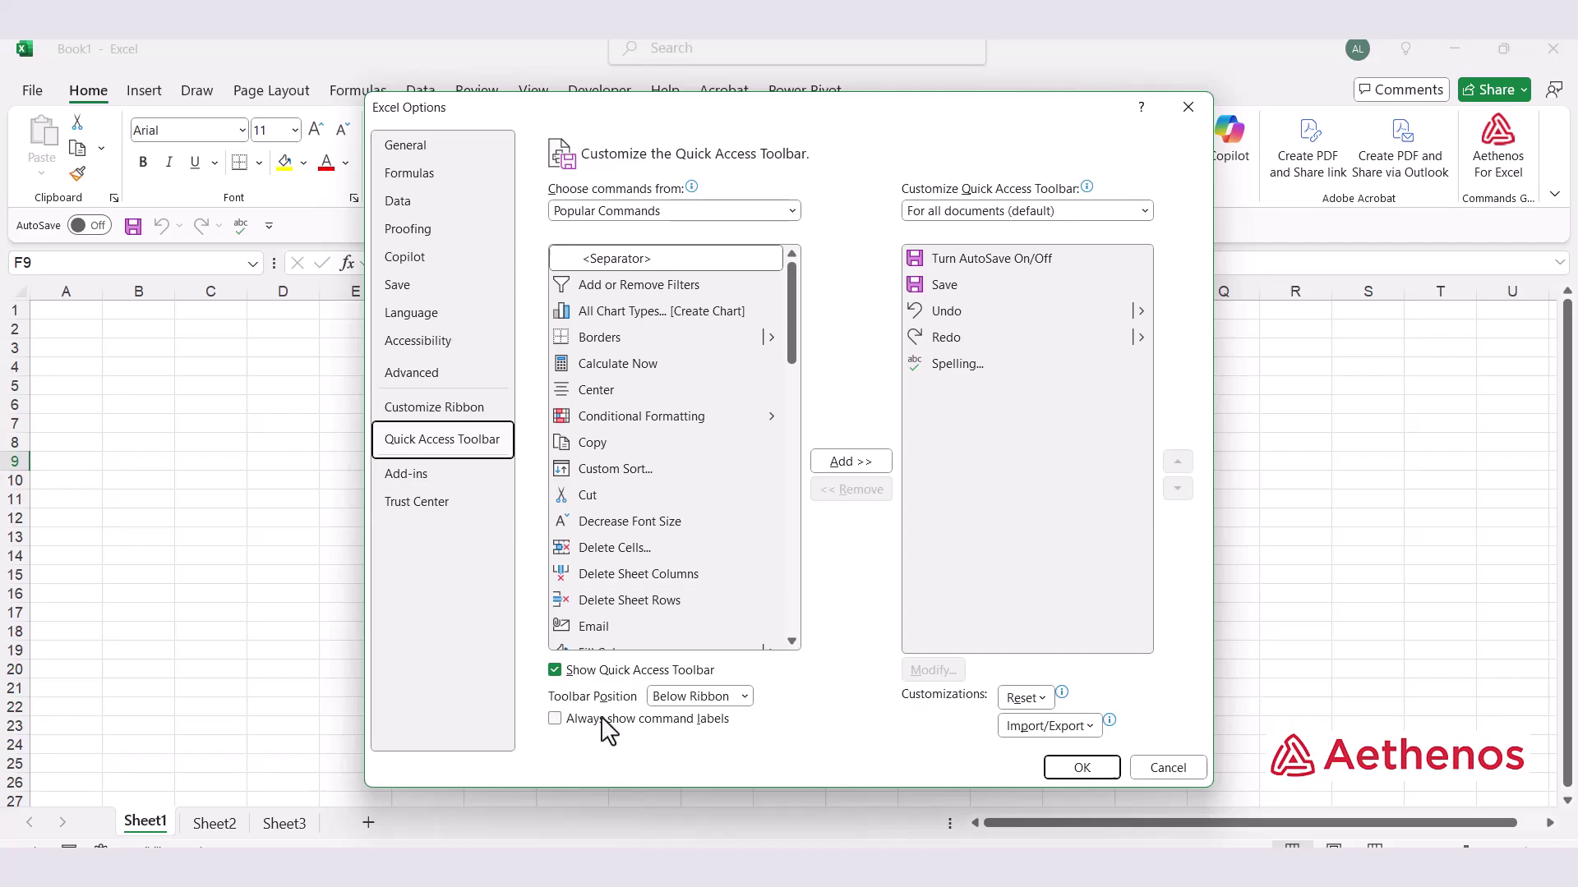
click(556, 720)
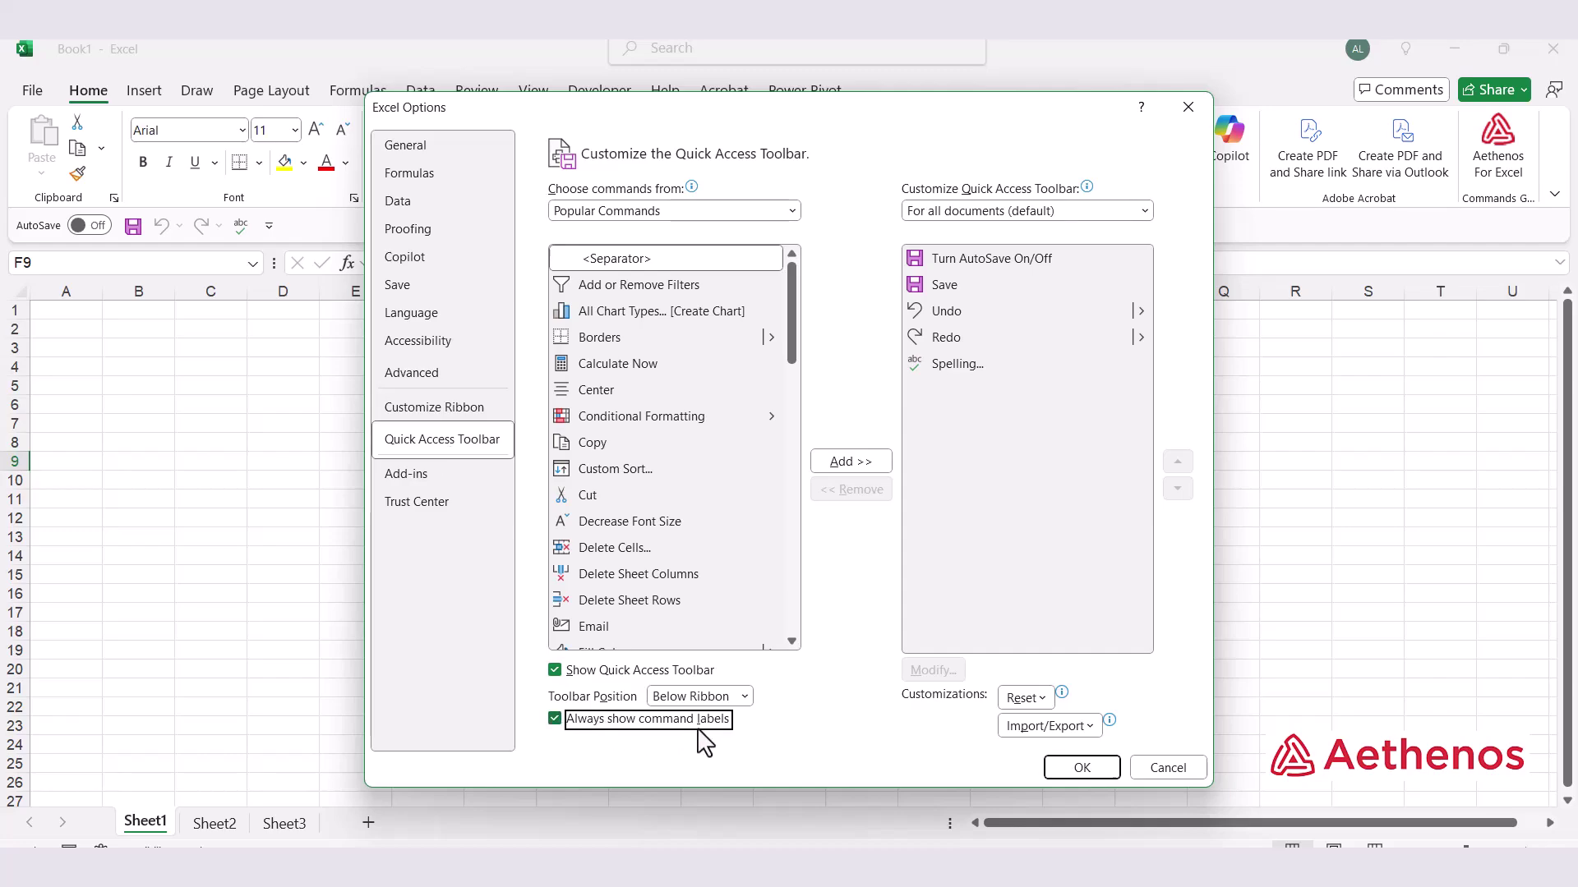
click(1081, 768)
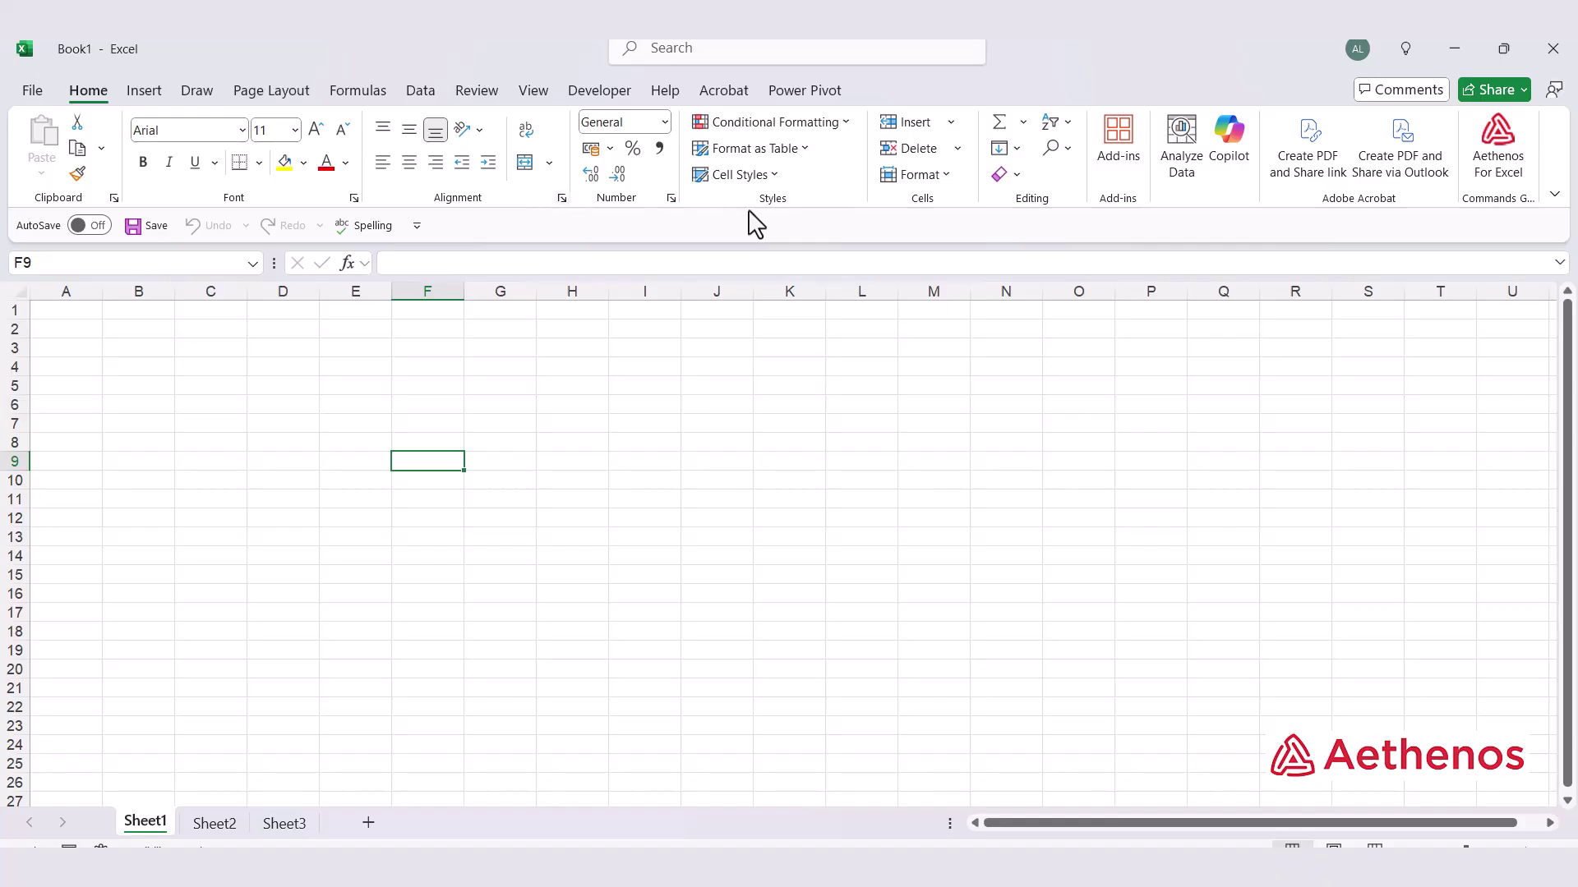
Add the Conditional Formatting and Decrease Decimal commands from the ribbon to the Quick Access Toolbar
right_click(771, 124)
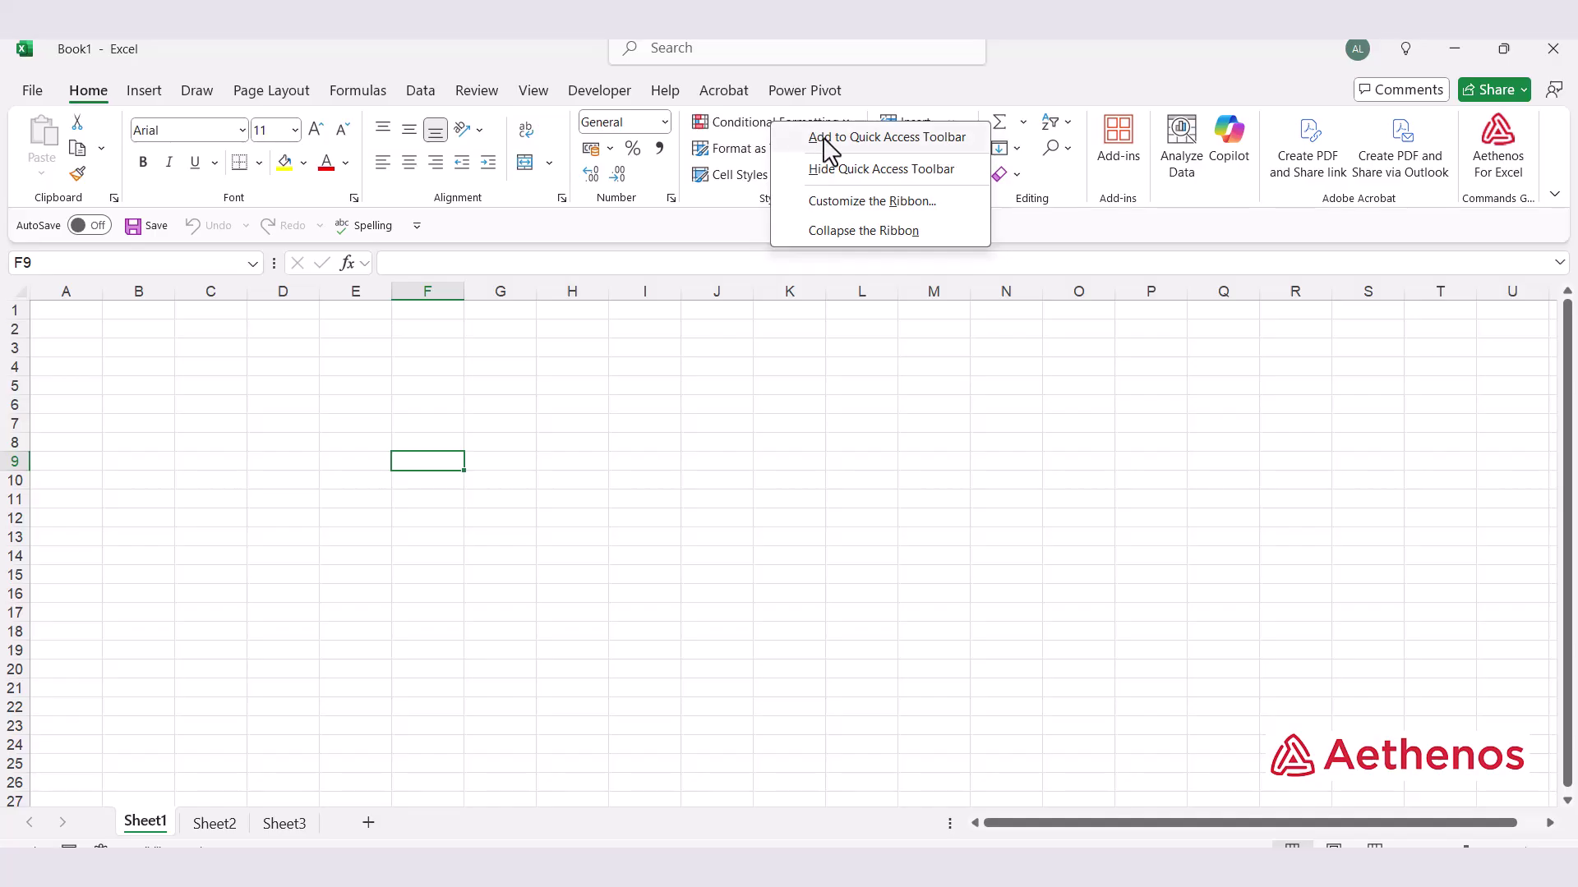
click(880, 139)
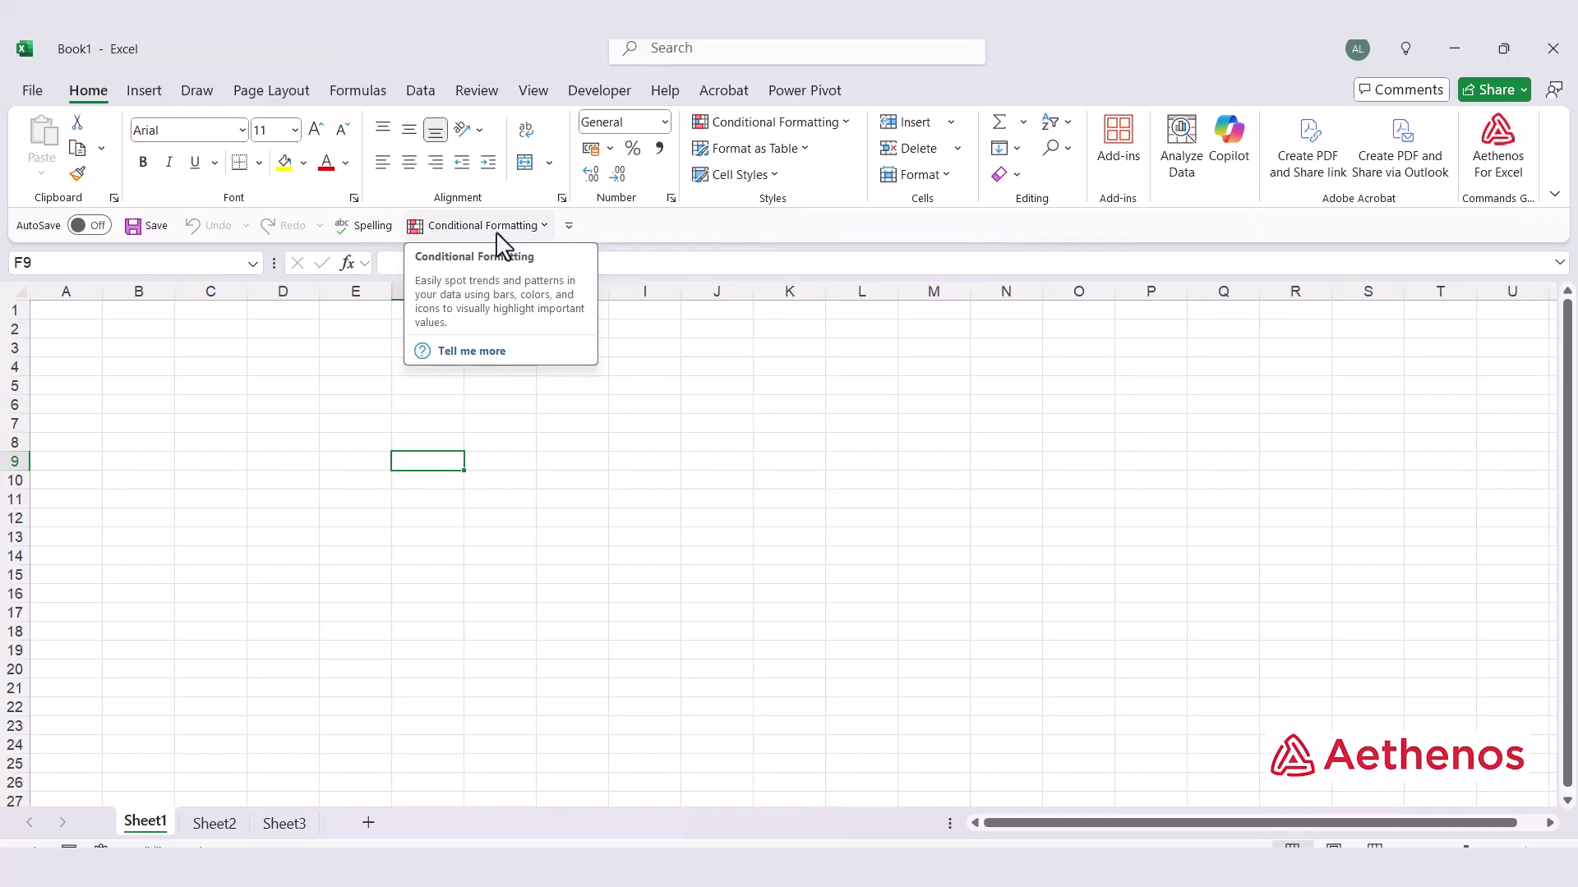
right_click(622, 174)
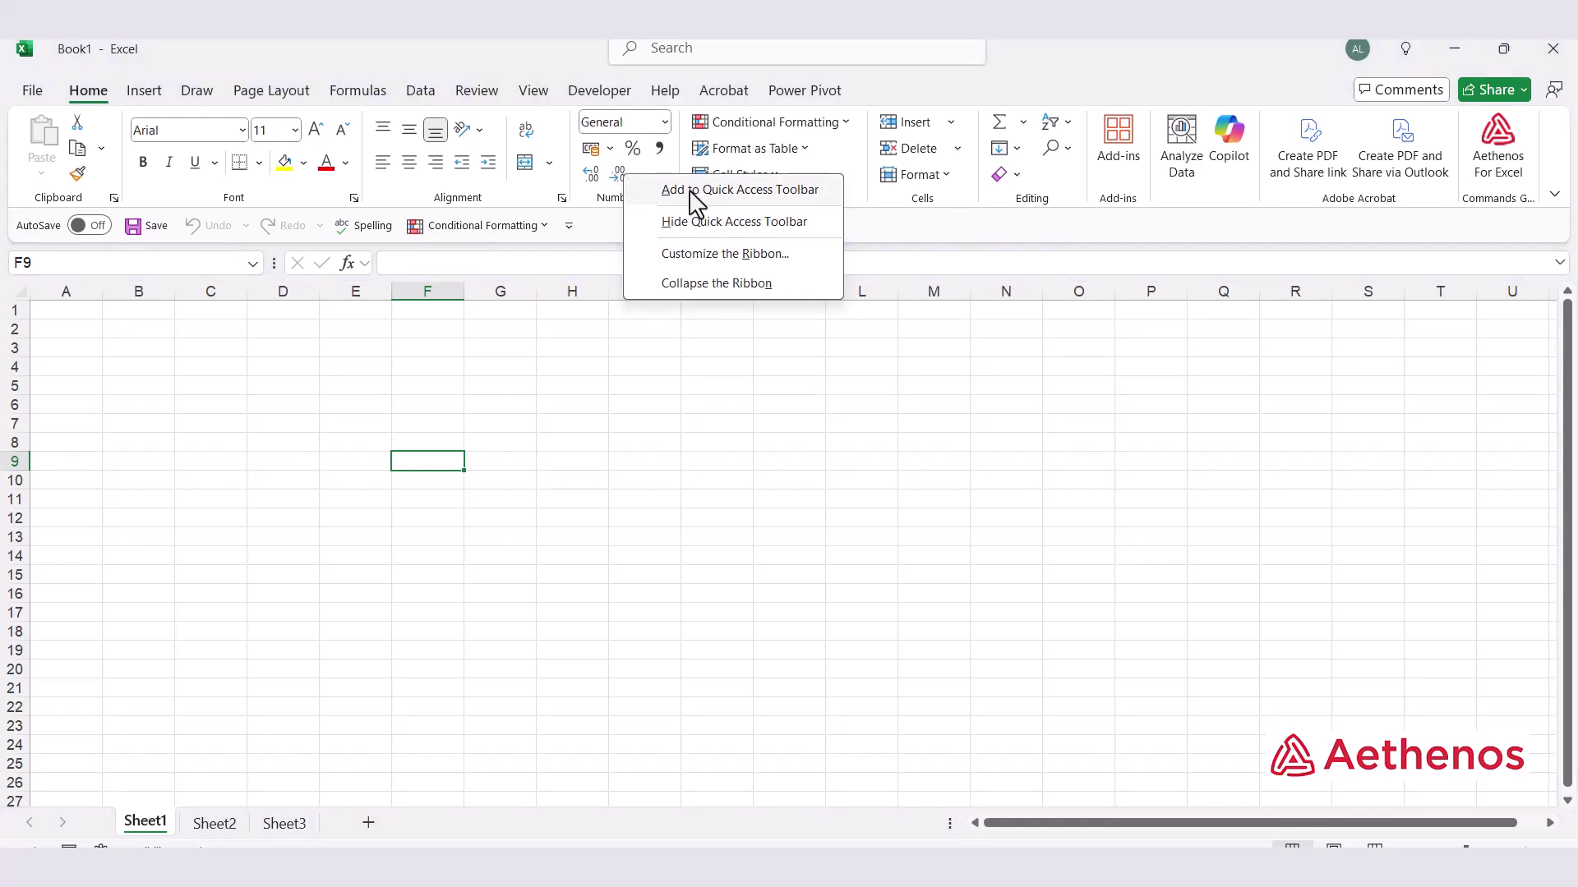
click(694, 191)
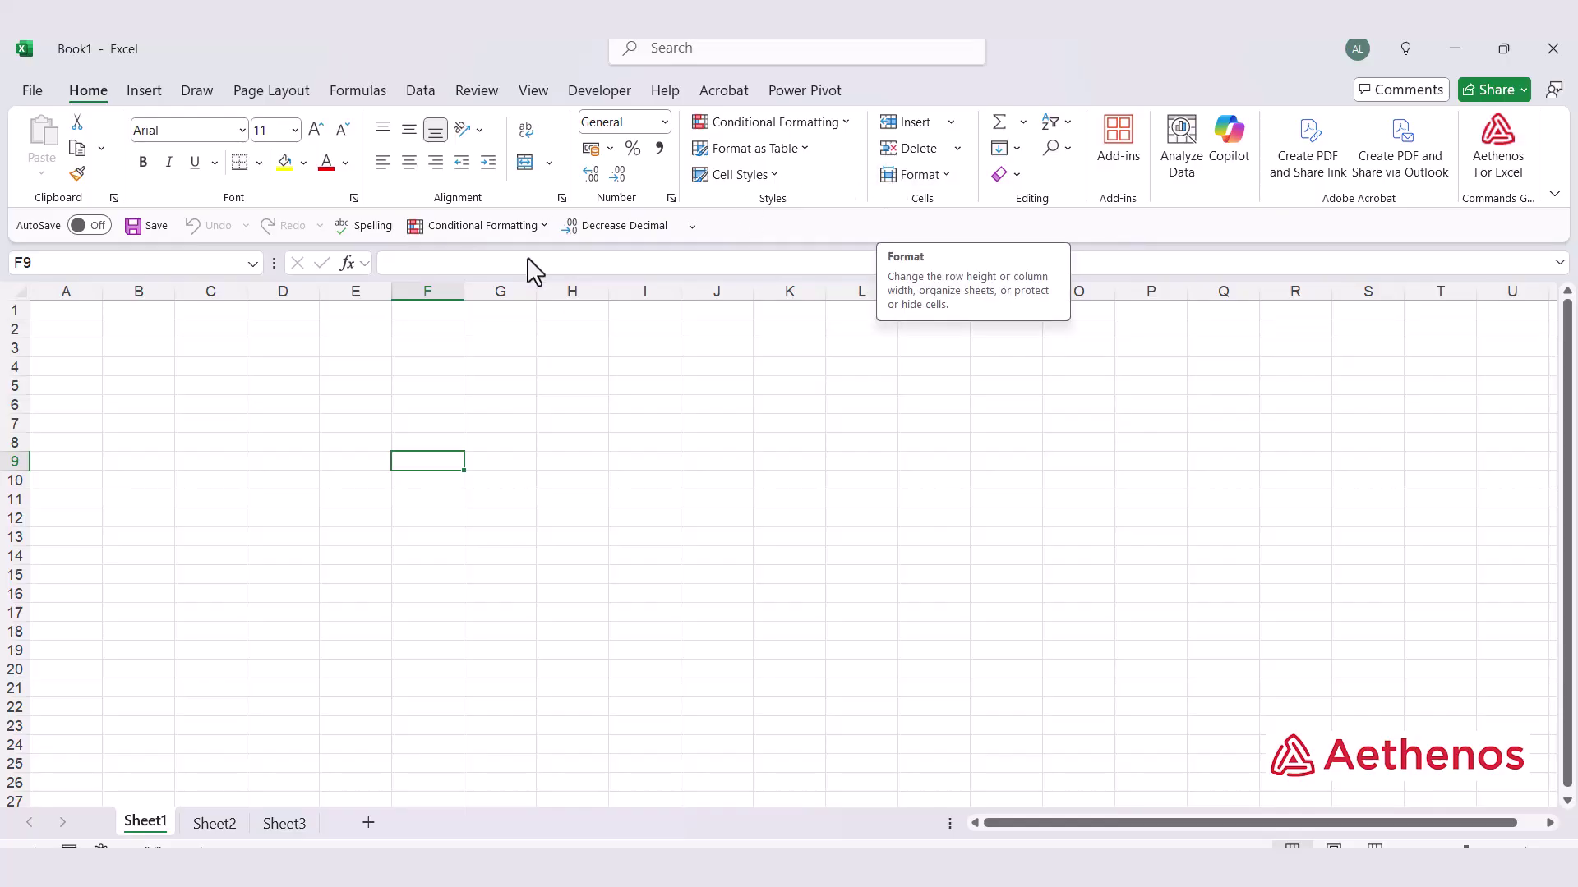
Add the Copy command from the Popular Commands to the Quick Access Toolbar through the Excel options
click(32, 90)
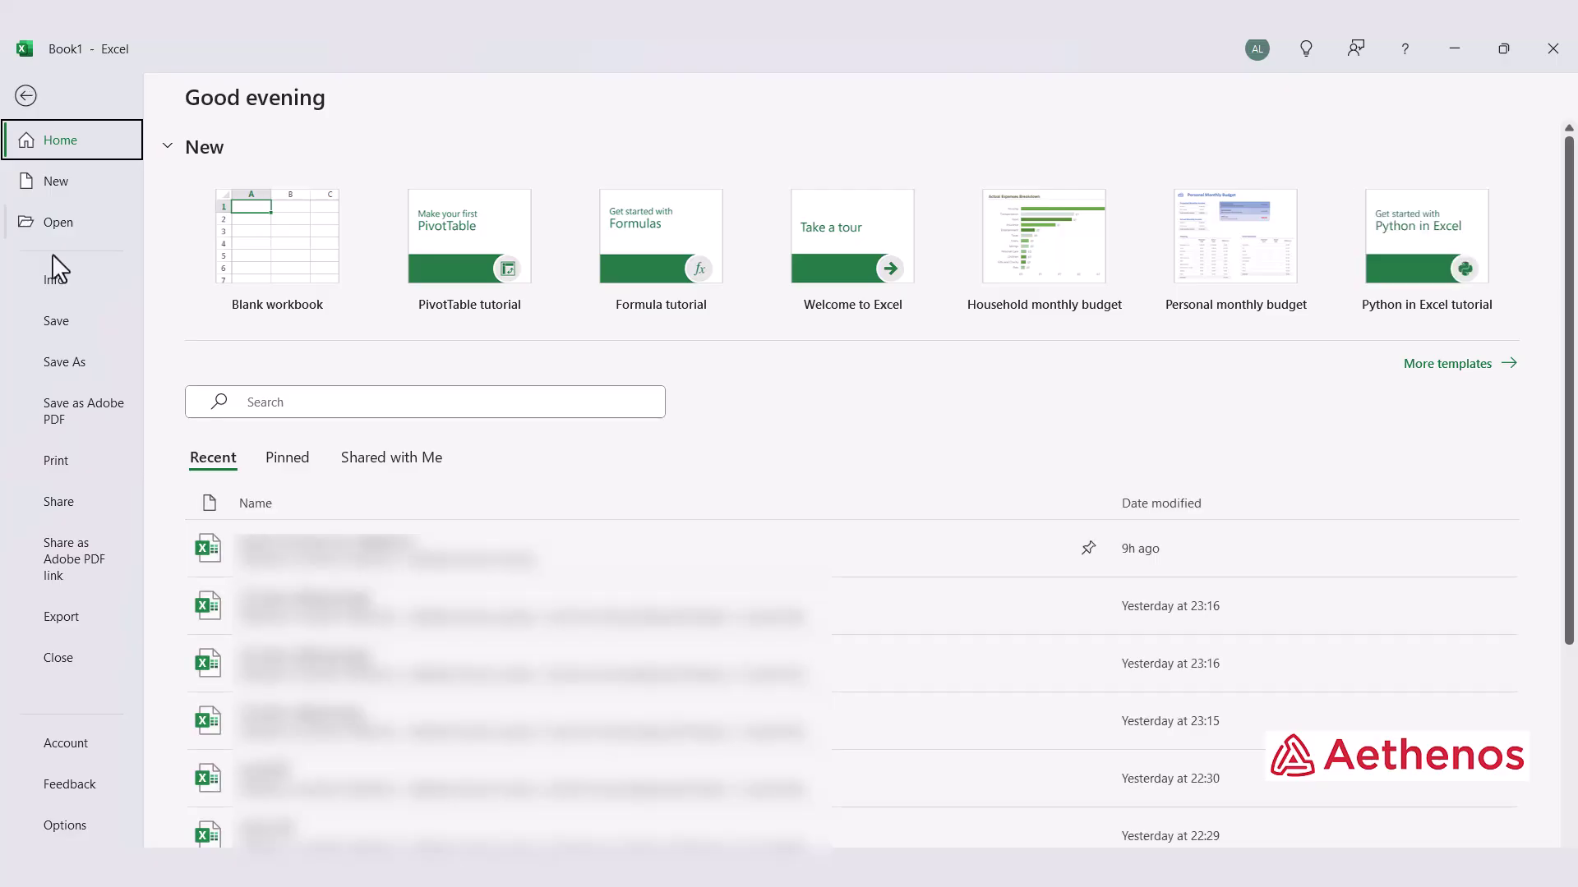
click(65, 825)
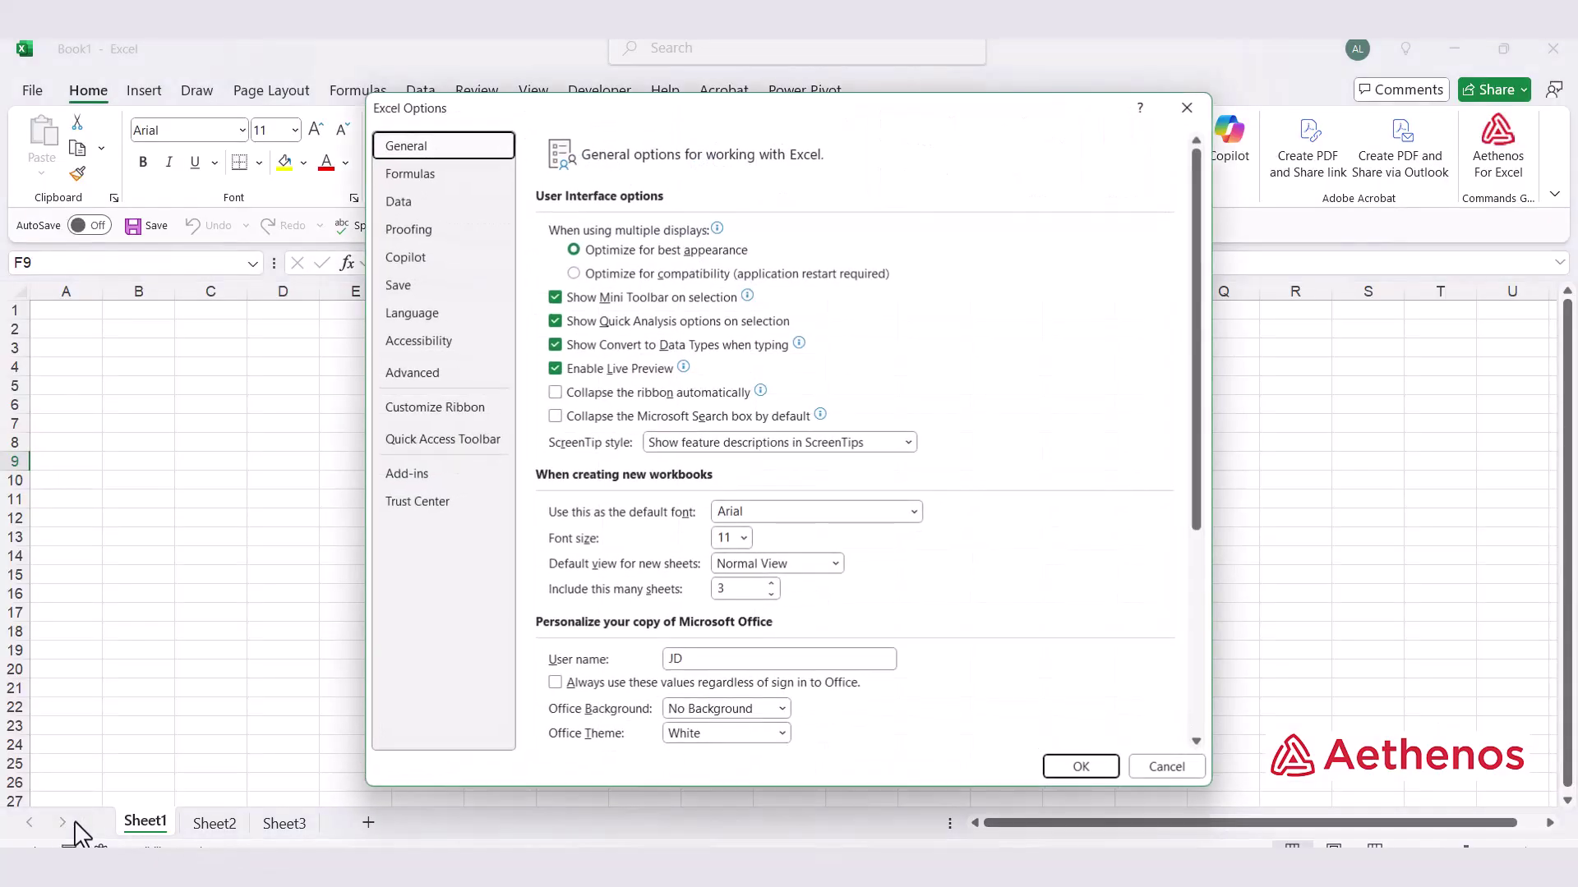
click(403, 453)
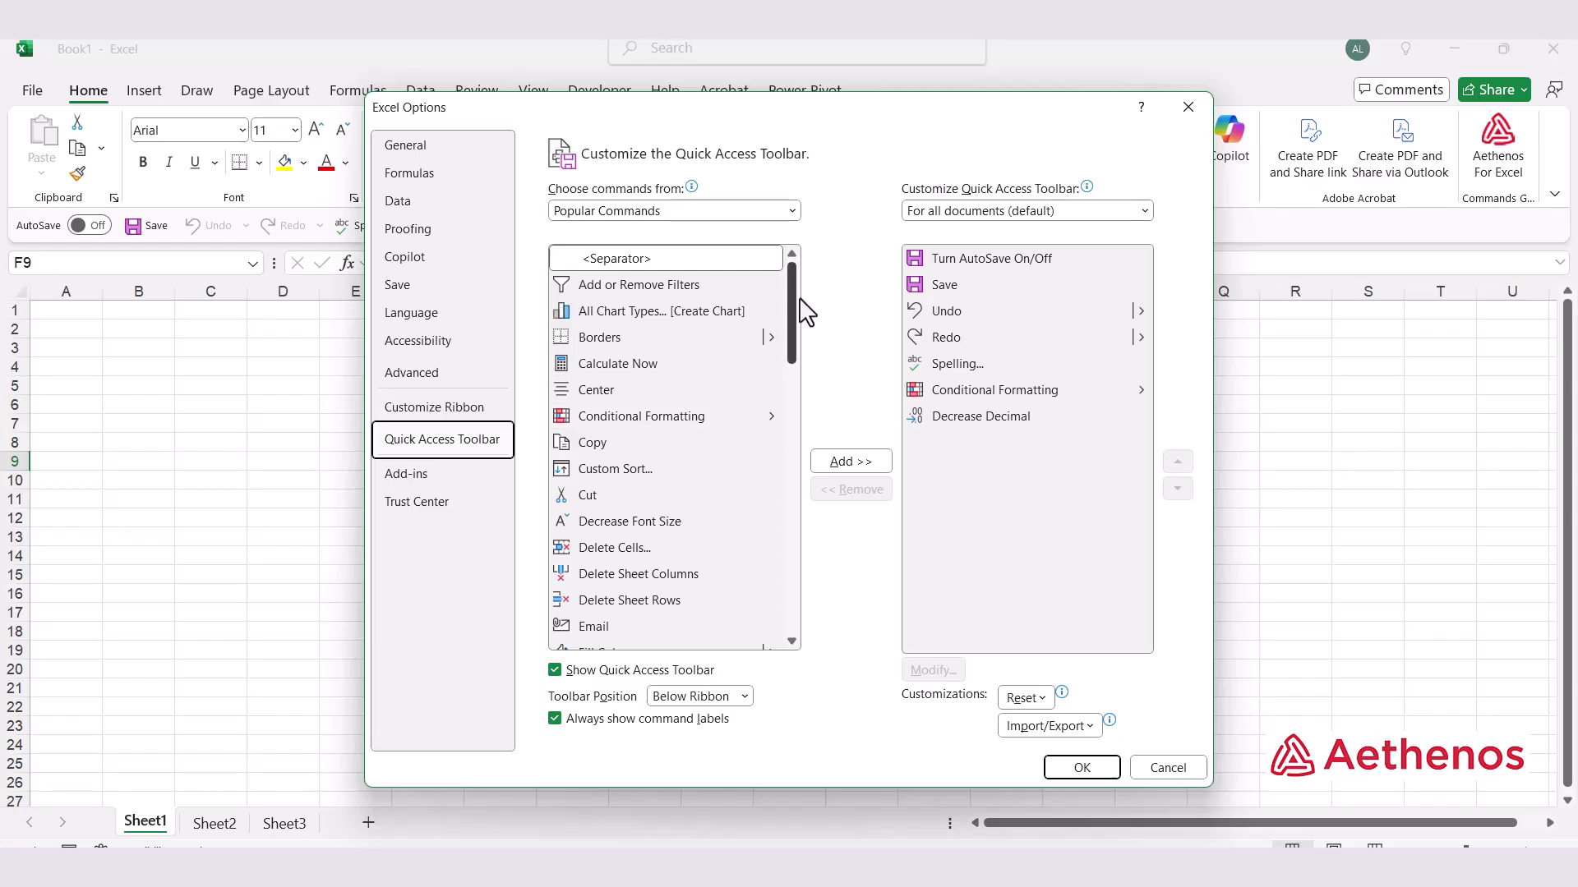
drag(790, 291, 767, 544)
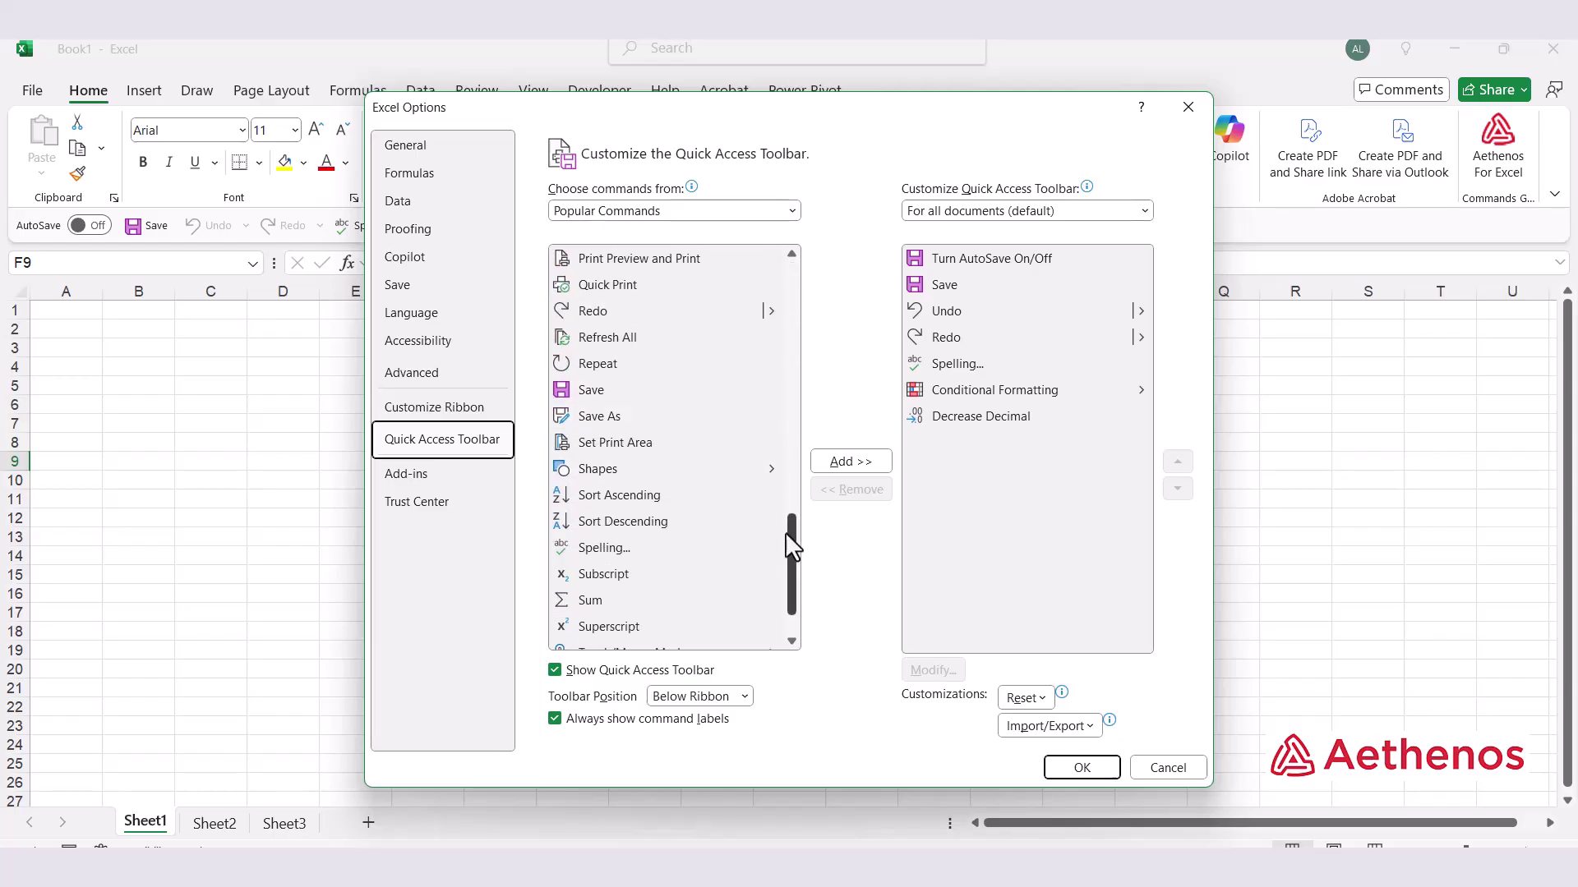
drag(792, 603, 765, 304)
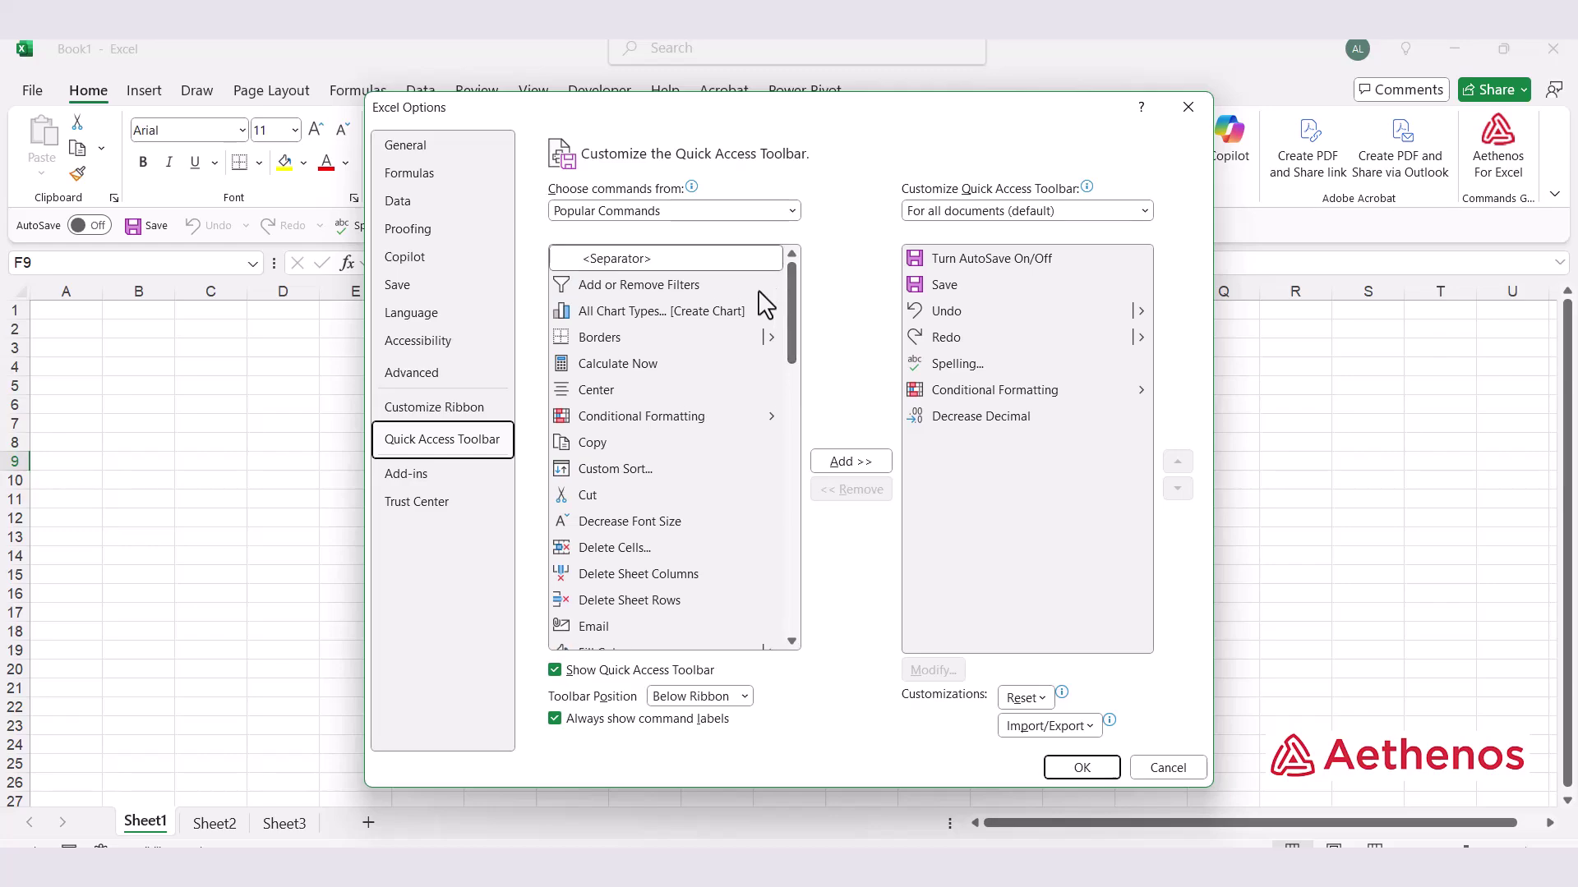
click(616, 446)
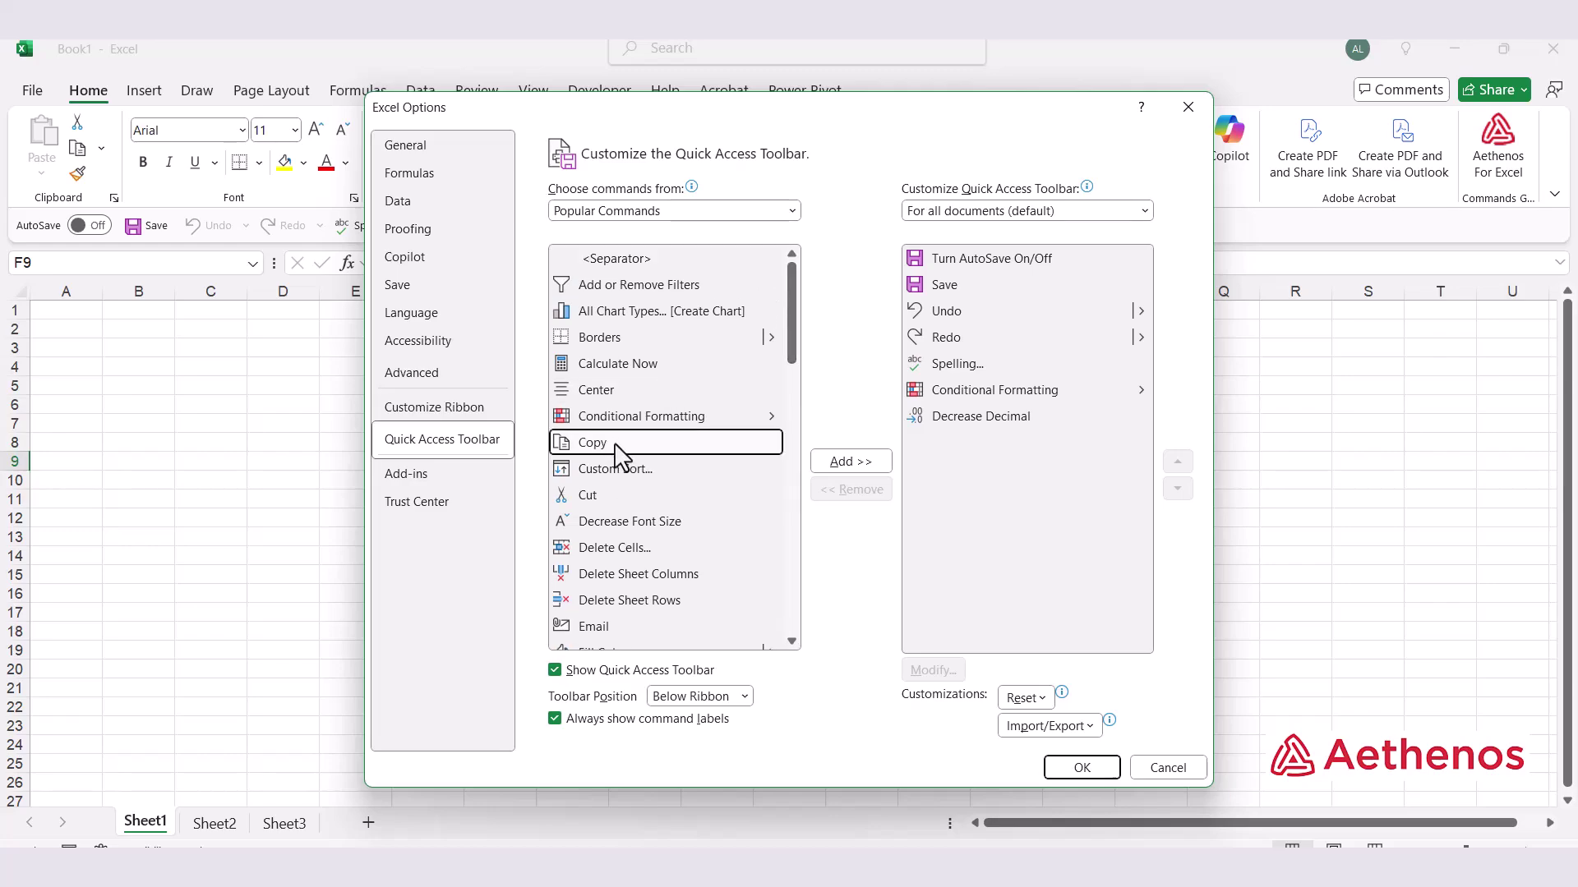
click(846, 460)
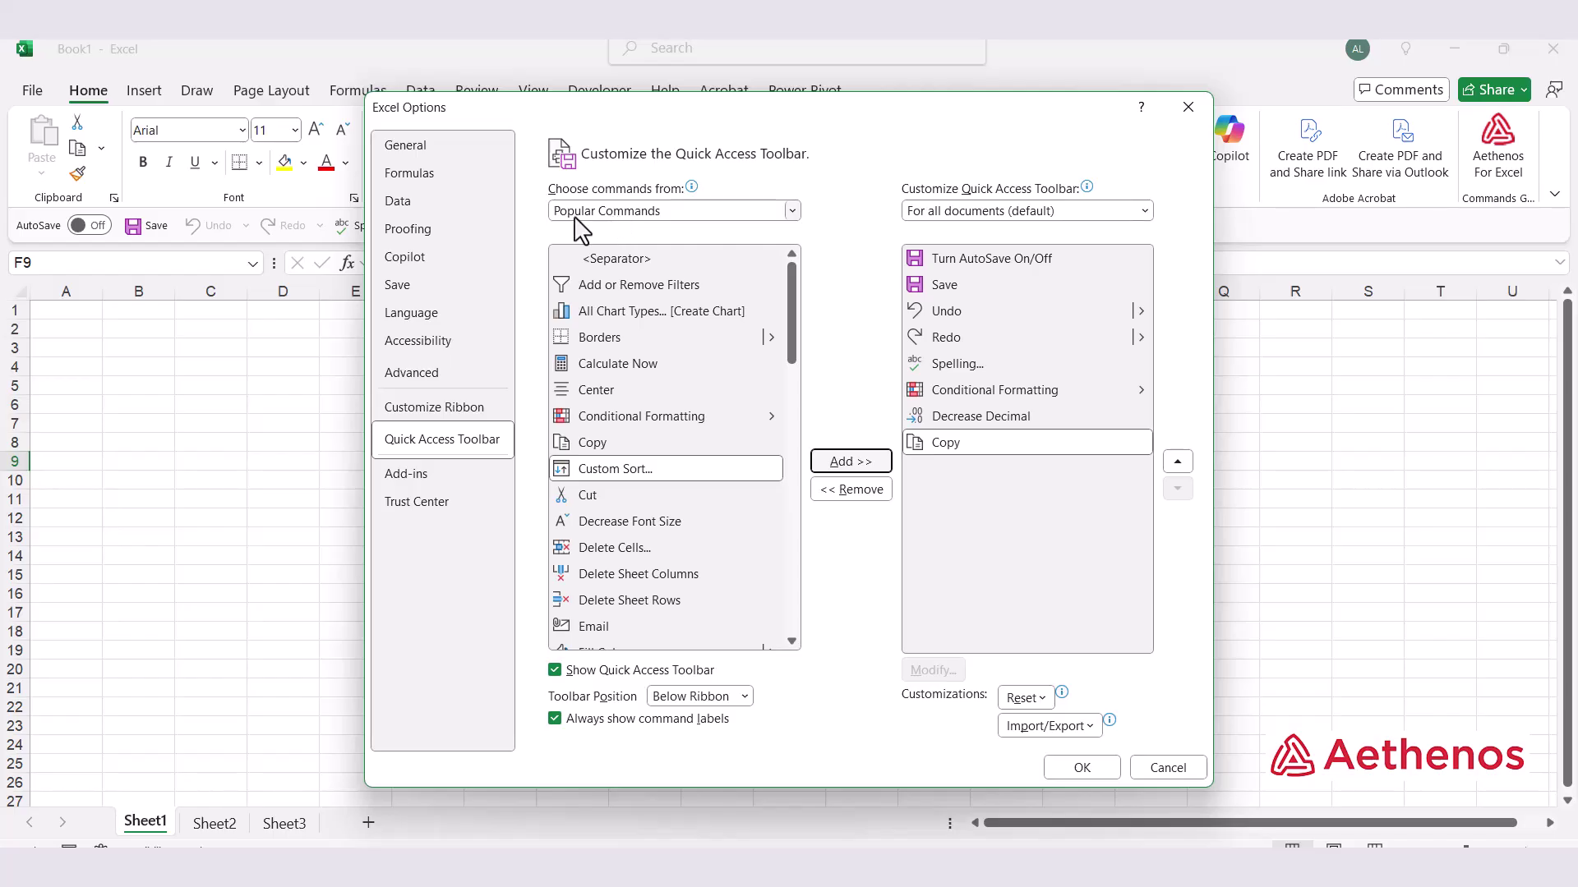
Add the Text [Text Function] command from All Commands to the Quick Access Toolbar list
click(794, 214)
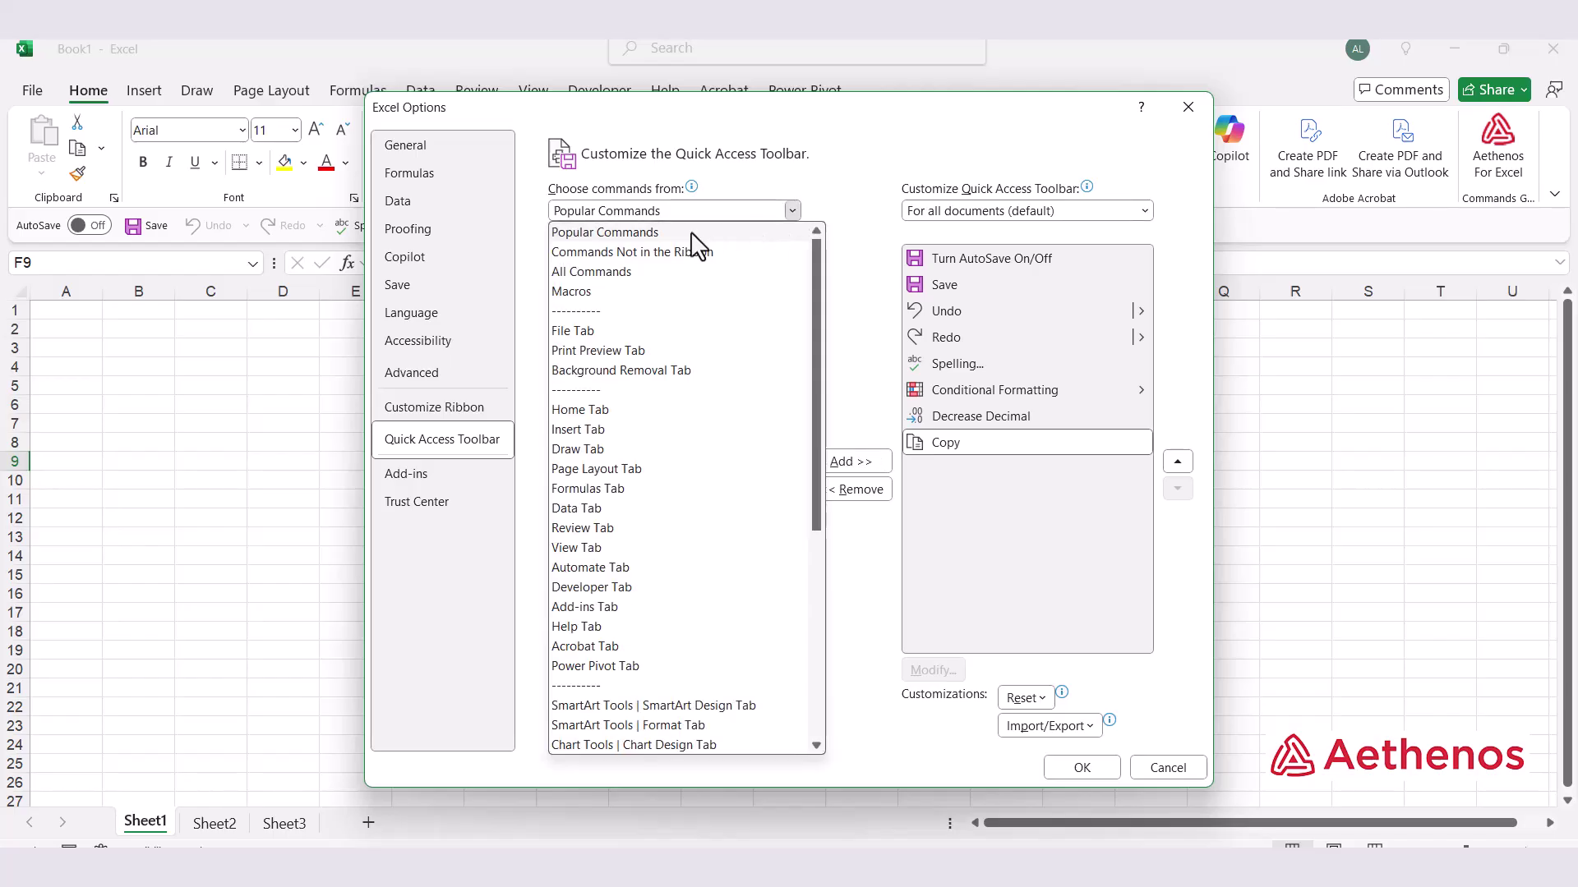
click(580, 276)
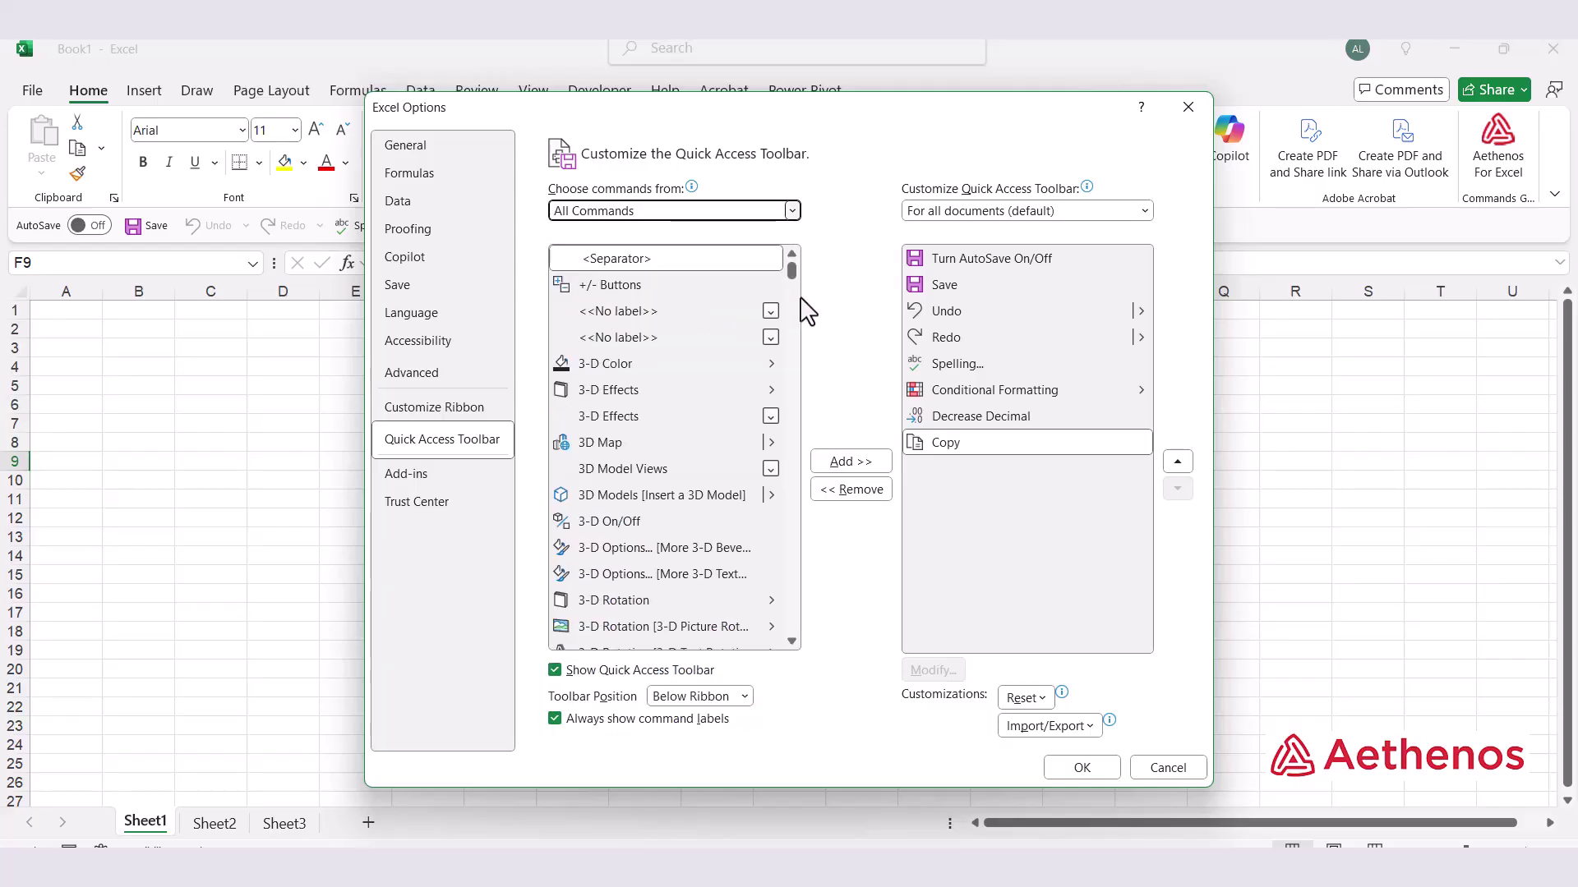
drag(792, 282, 772, 605)
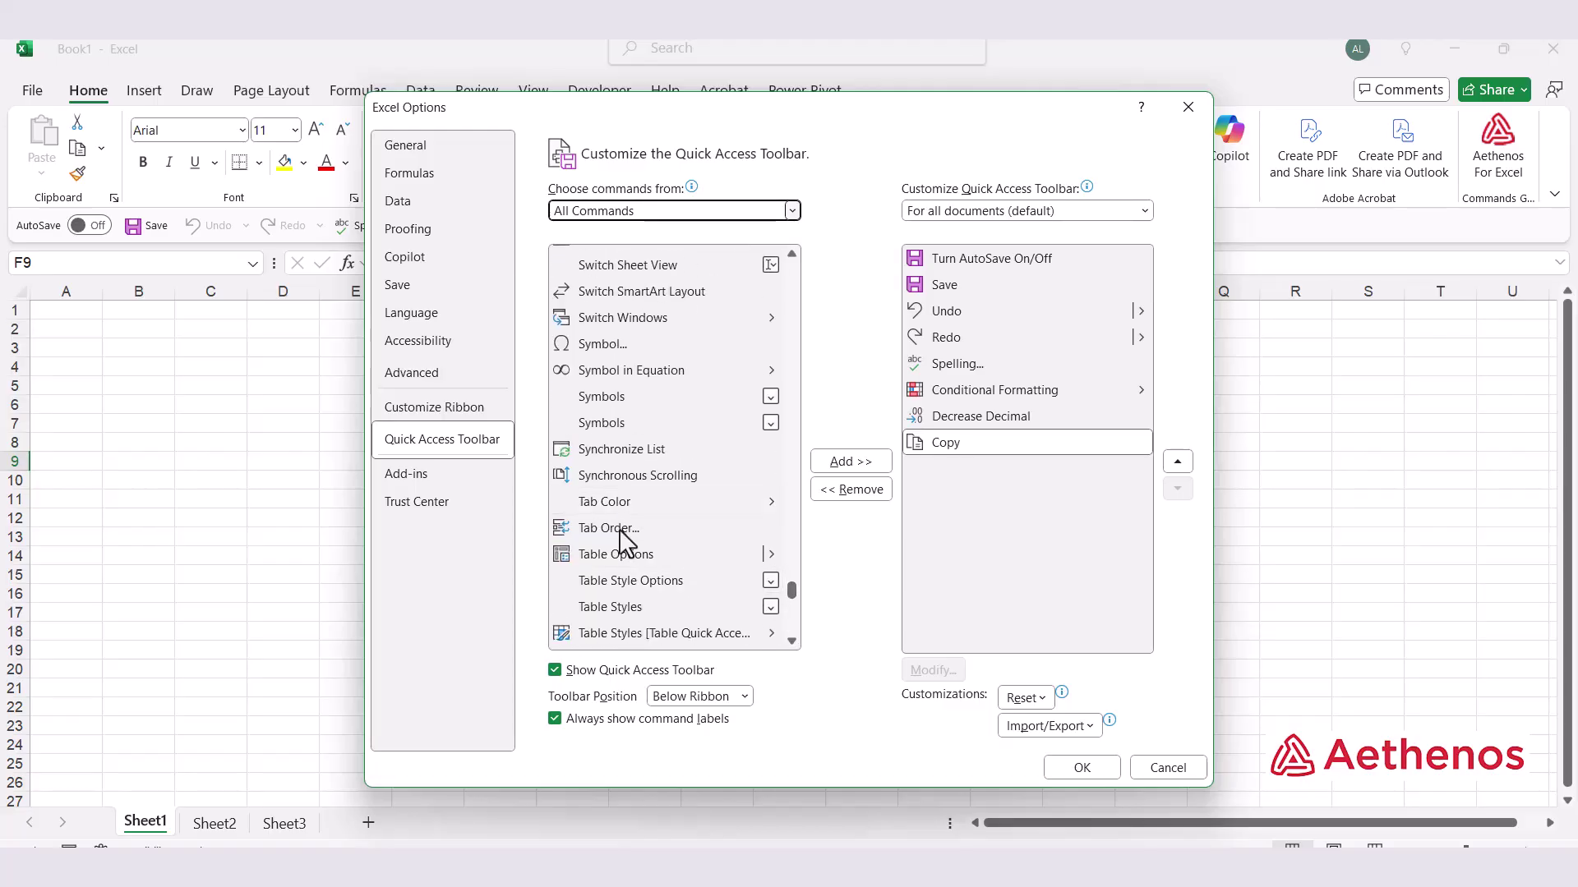
scroll(632, 526, down, 2)
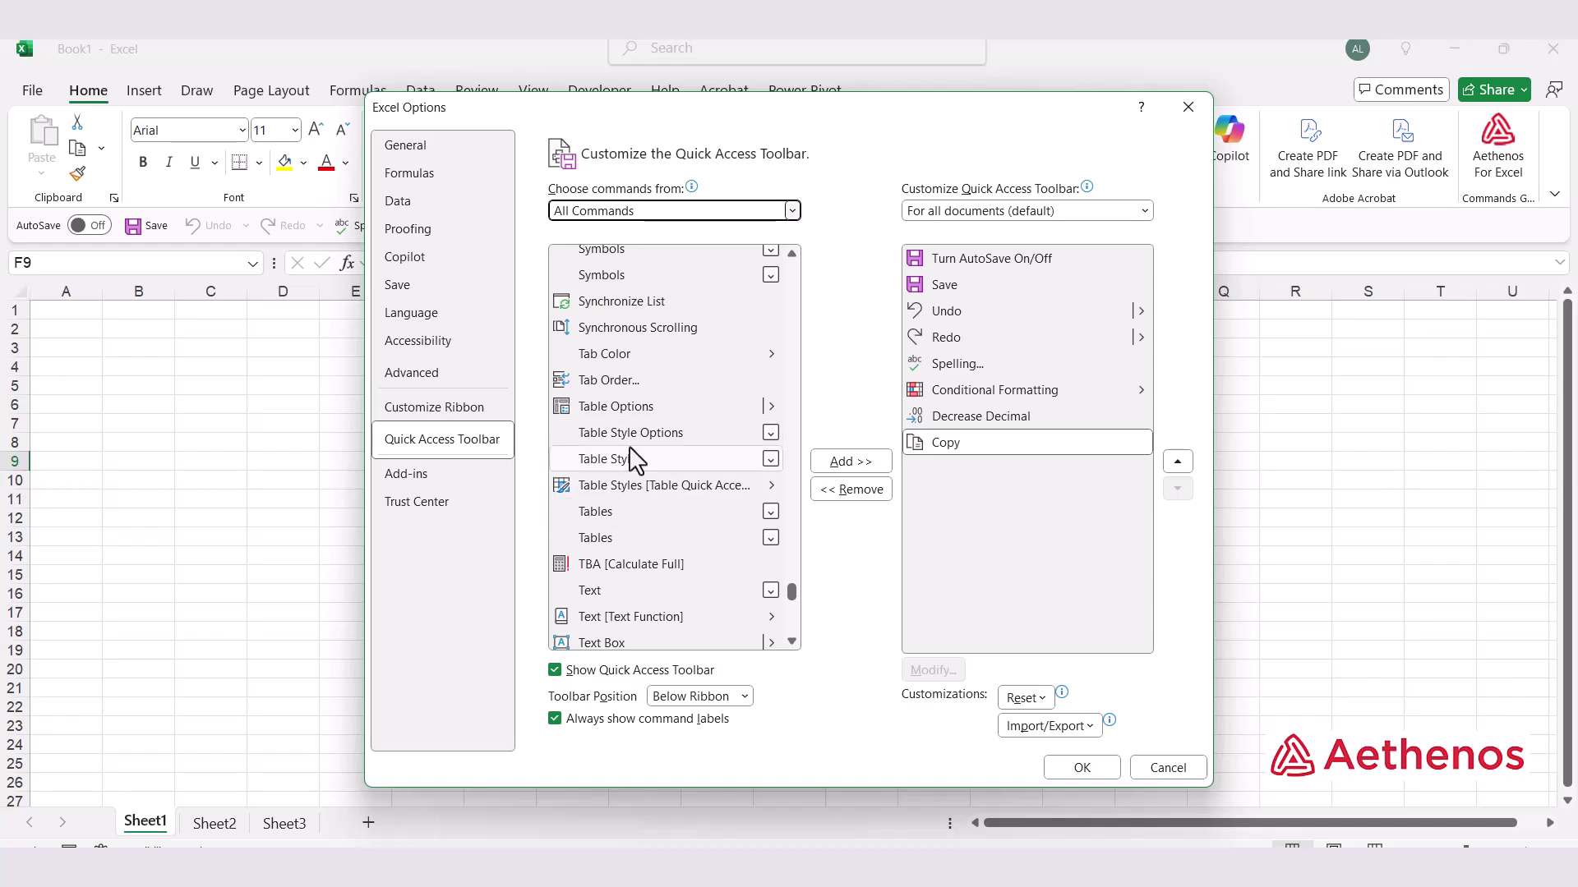
scroll(645, 551, down, 1)
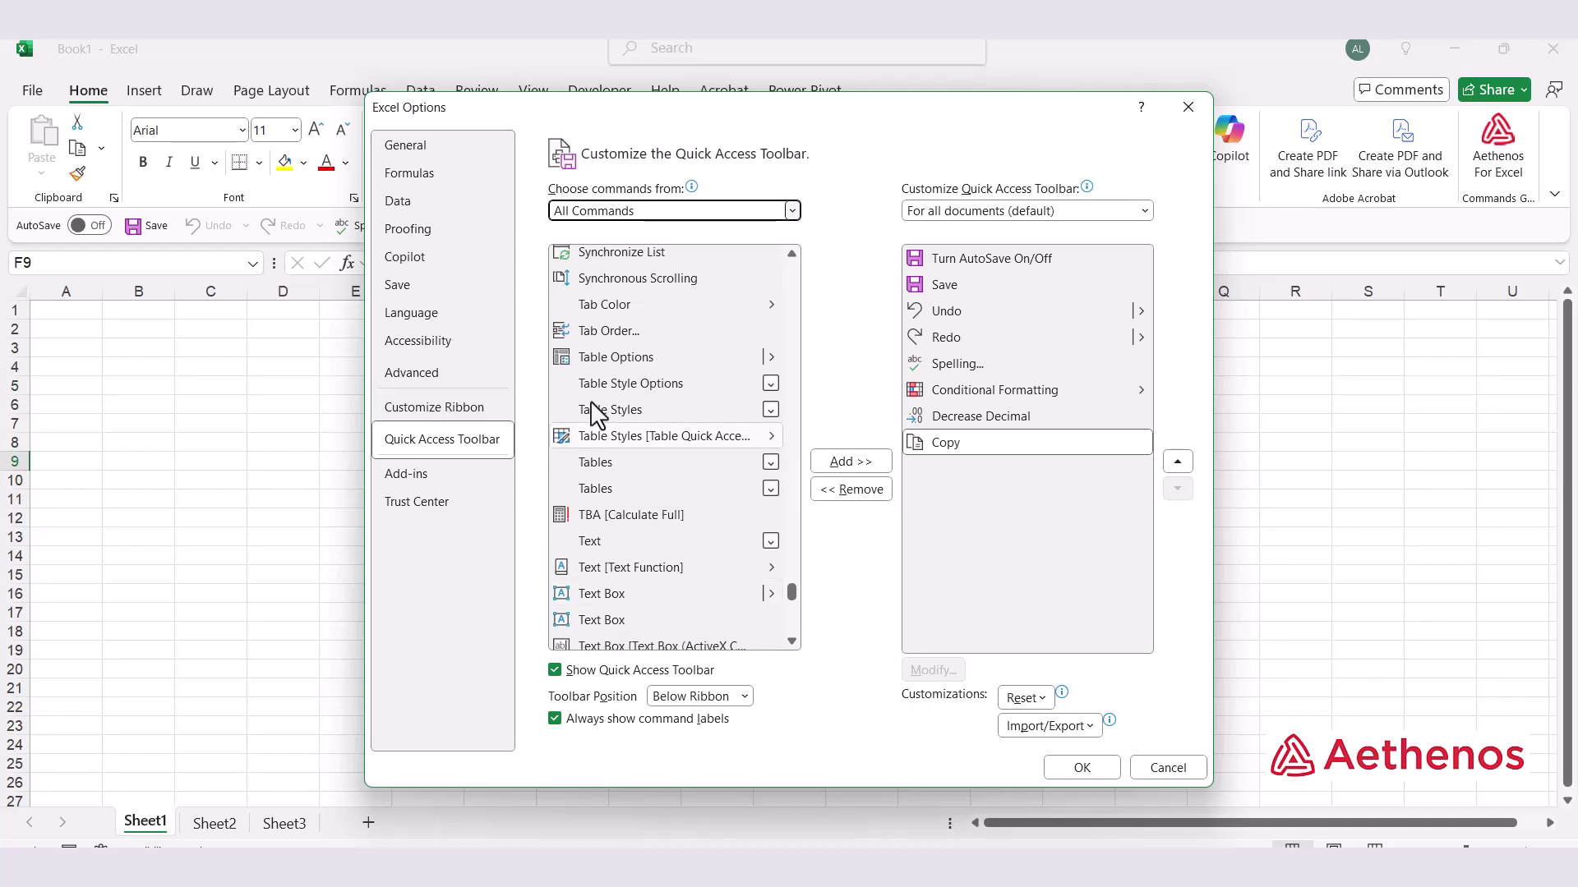
drag(614, 372, 614, 371)
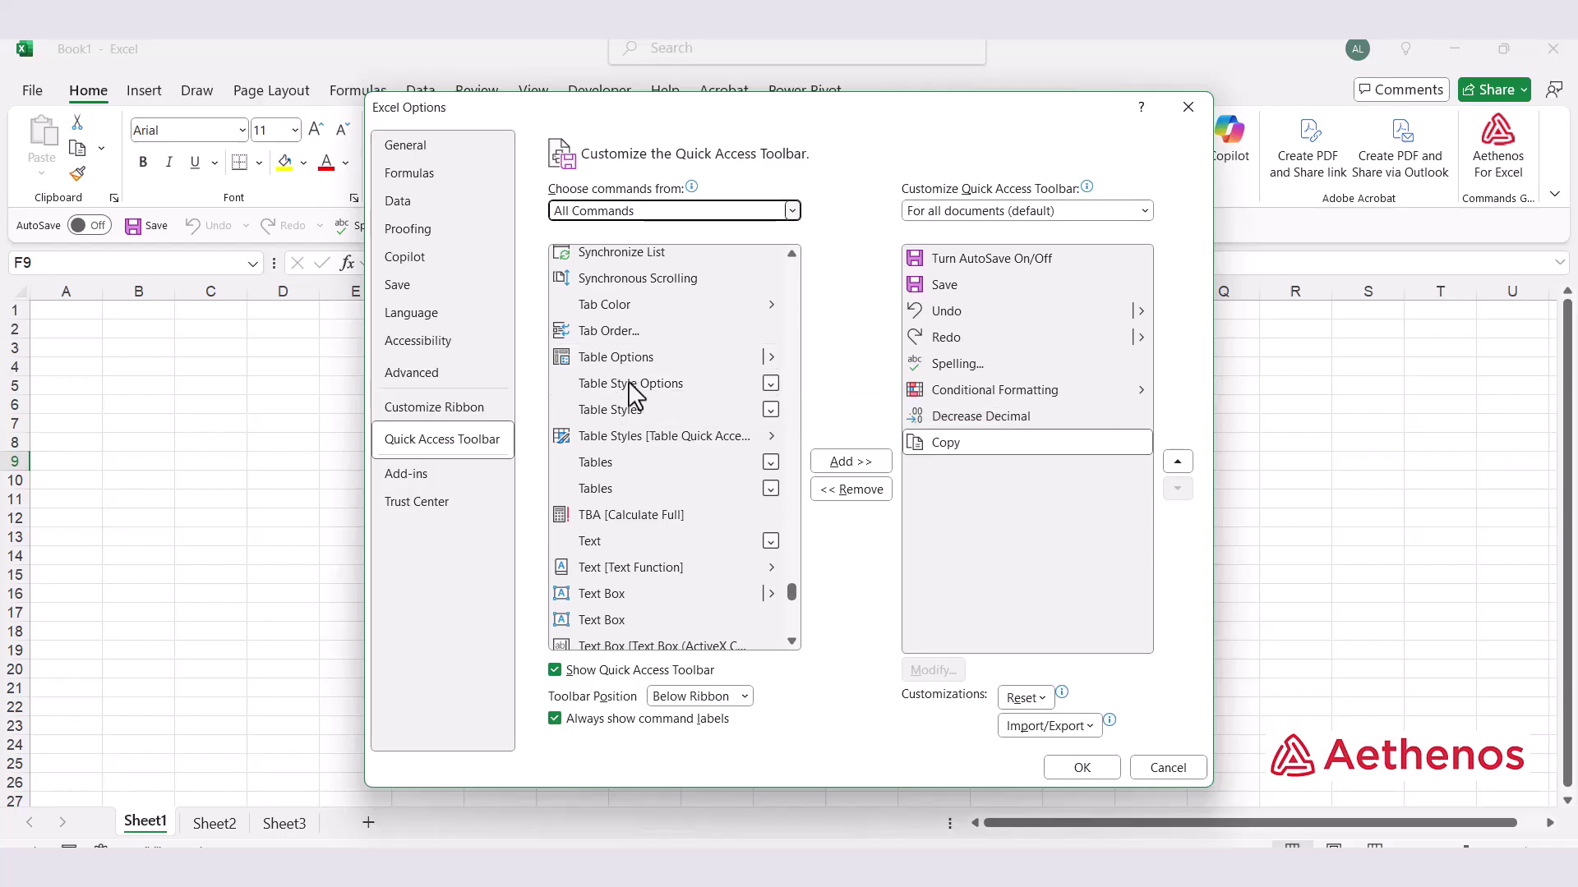
click(596, 571)
click(845, 461)
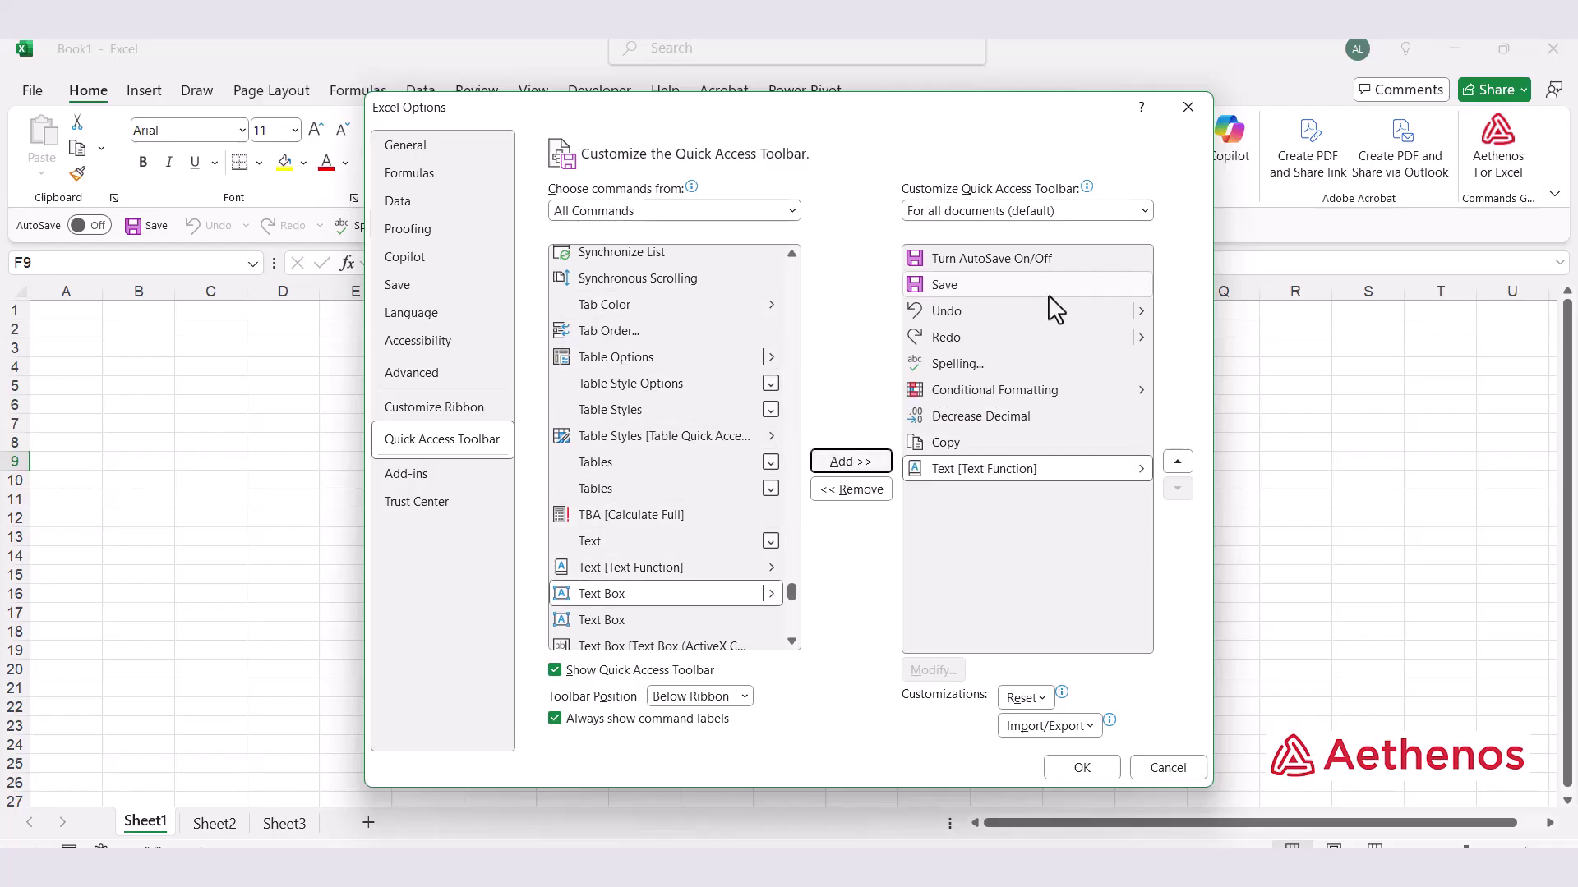
Remove the Text [Text Function] and Decrease Decimal commands from the Quick Access Toolbar list in the Excel options
click(980, 475)
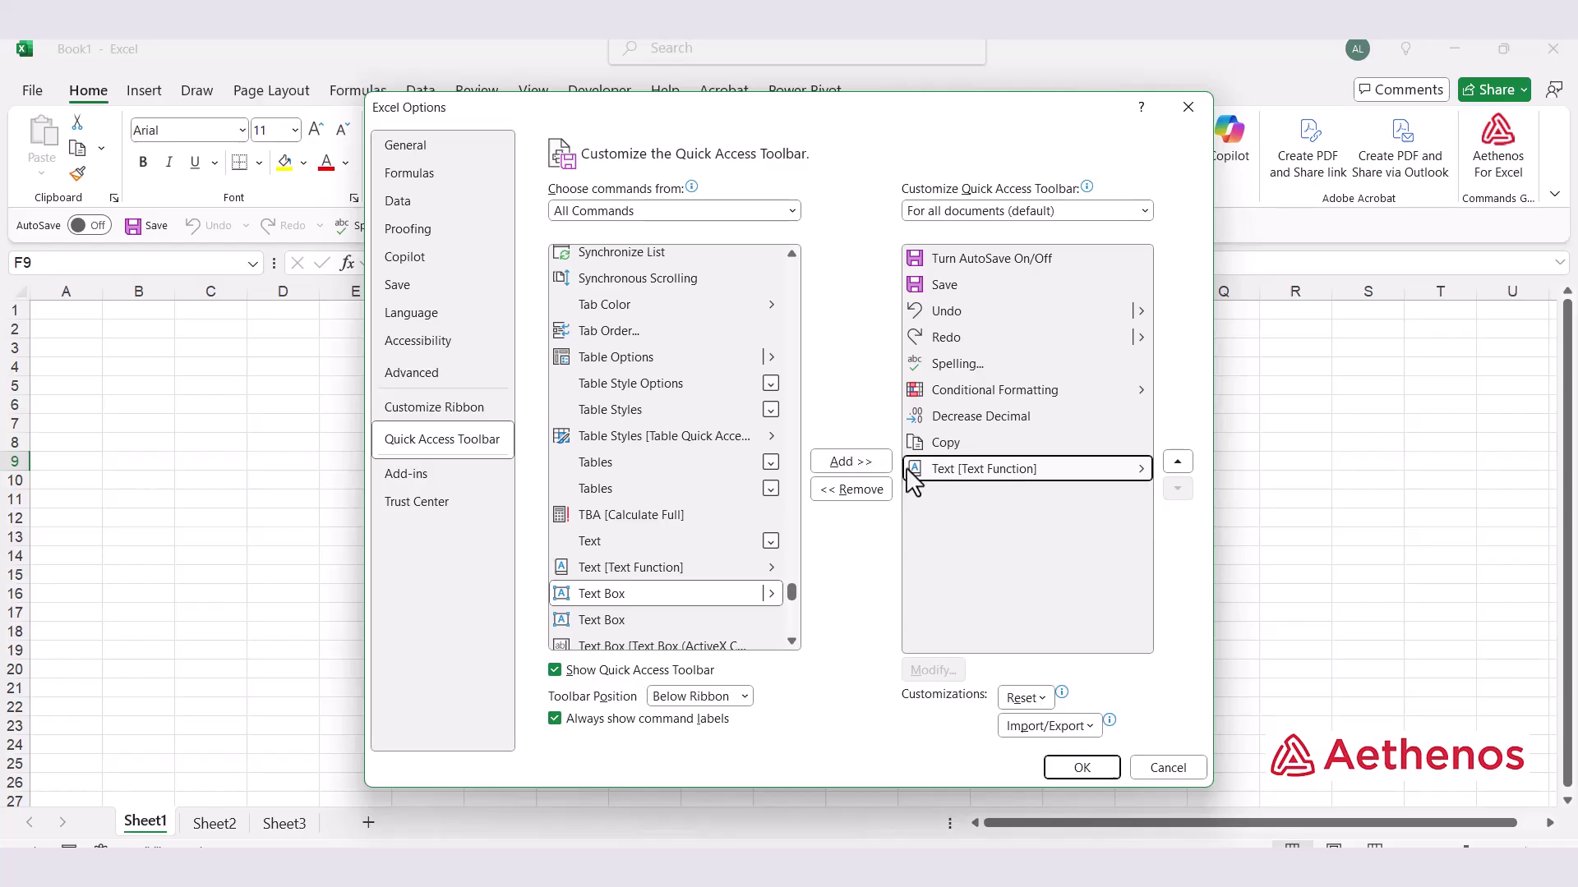
click(846, 491)
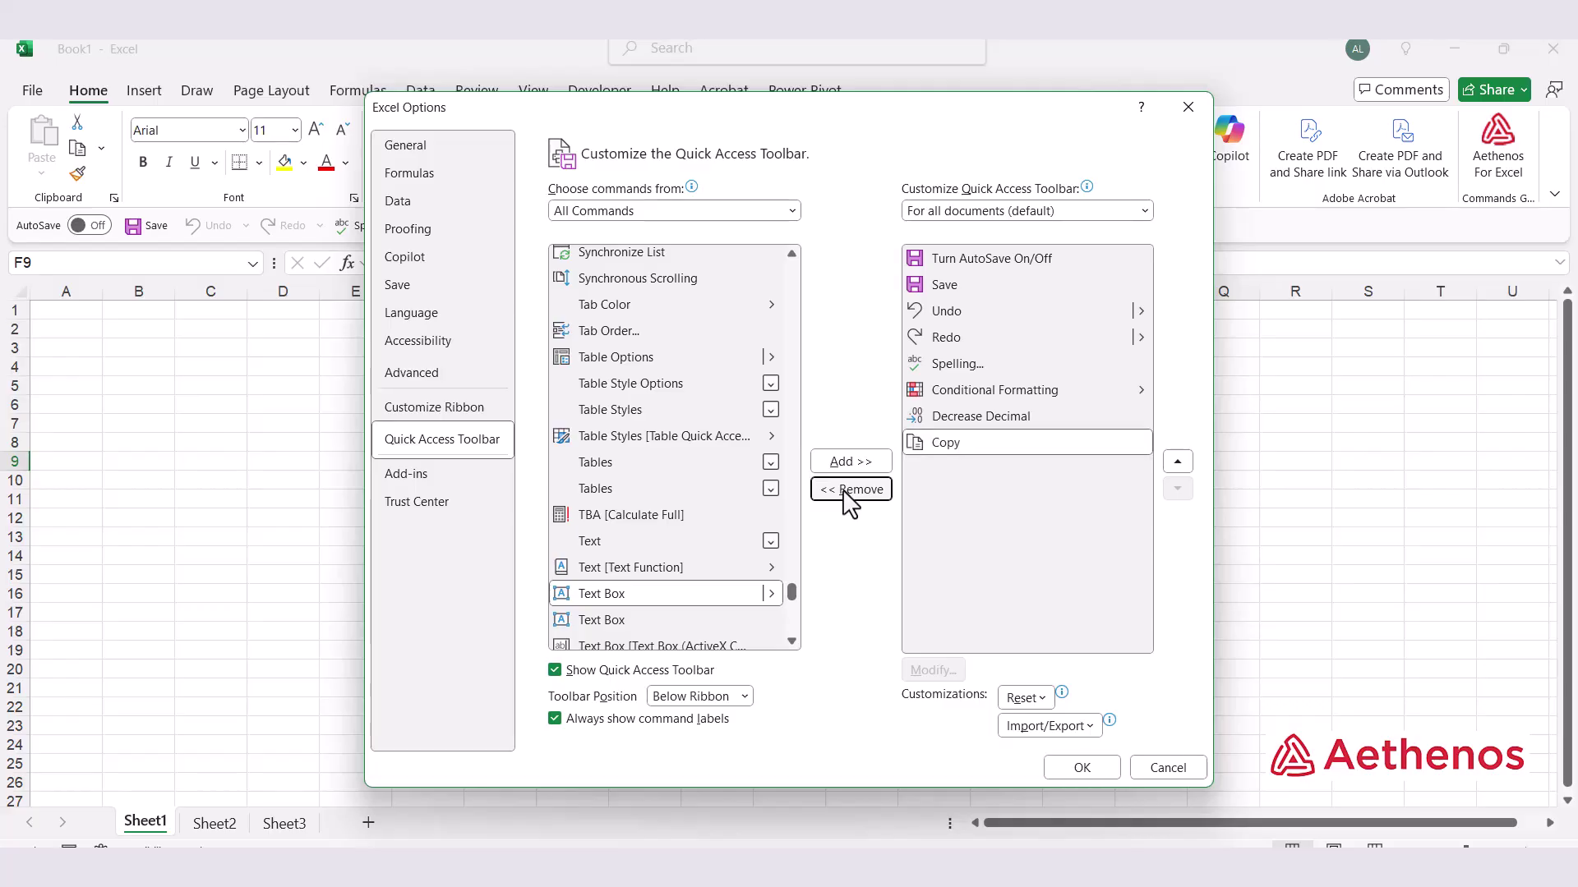
click(945, 418)
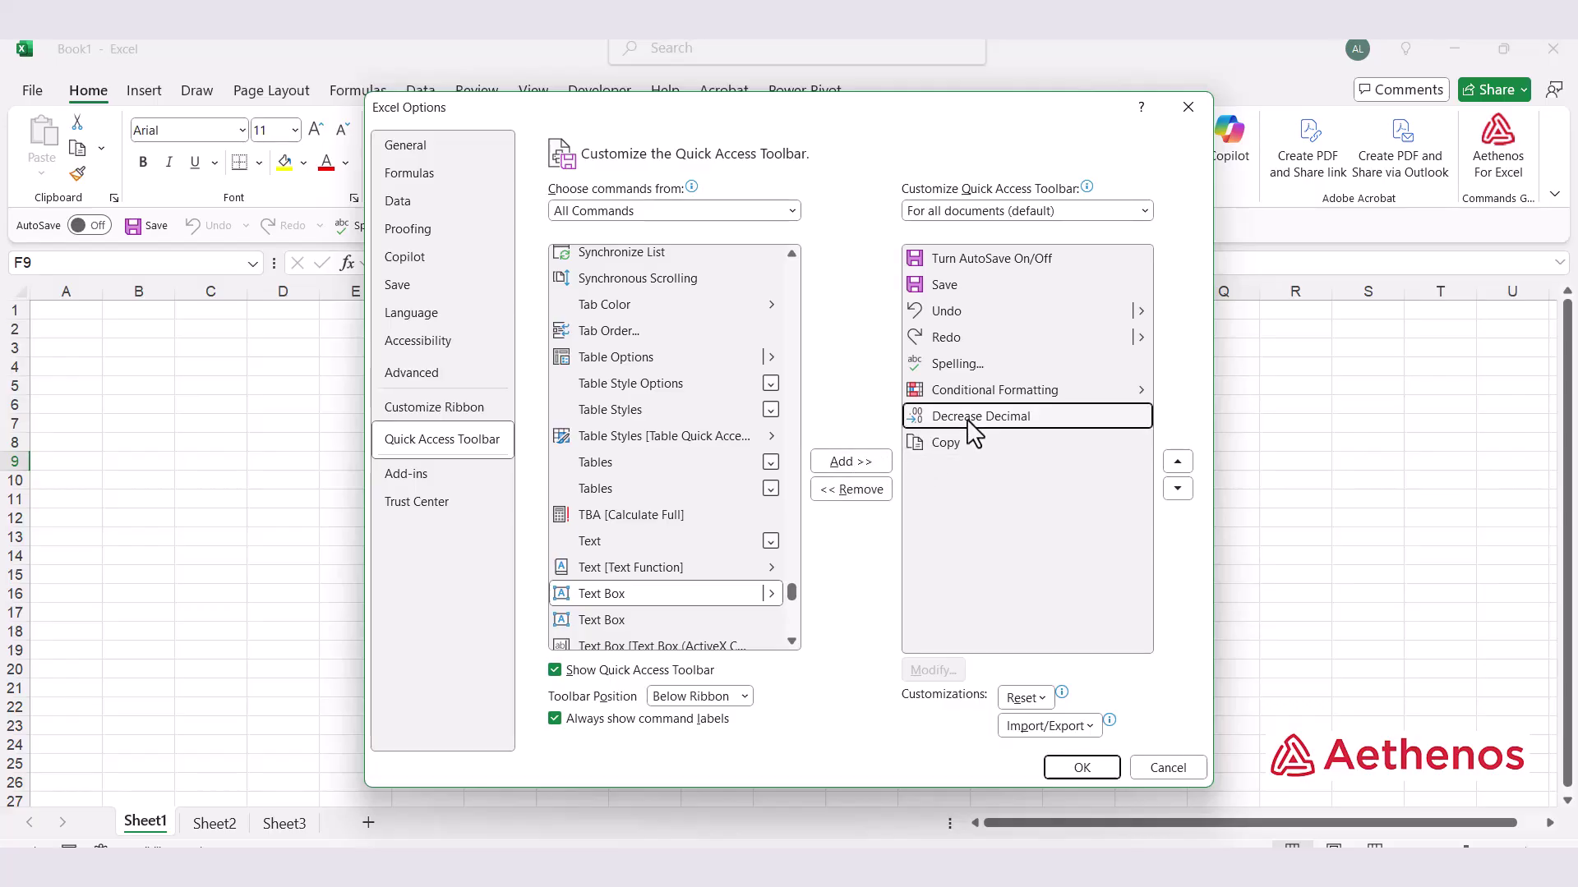
click(846, 490)
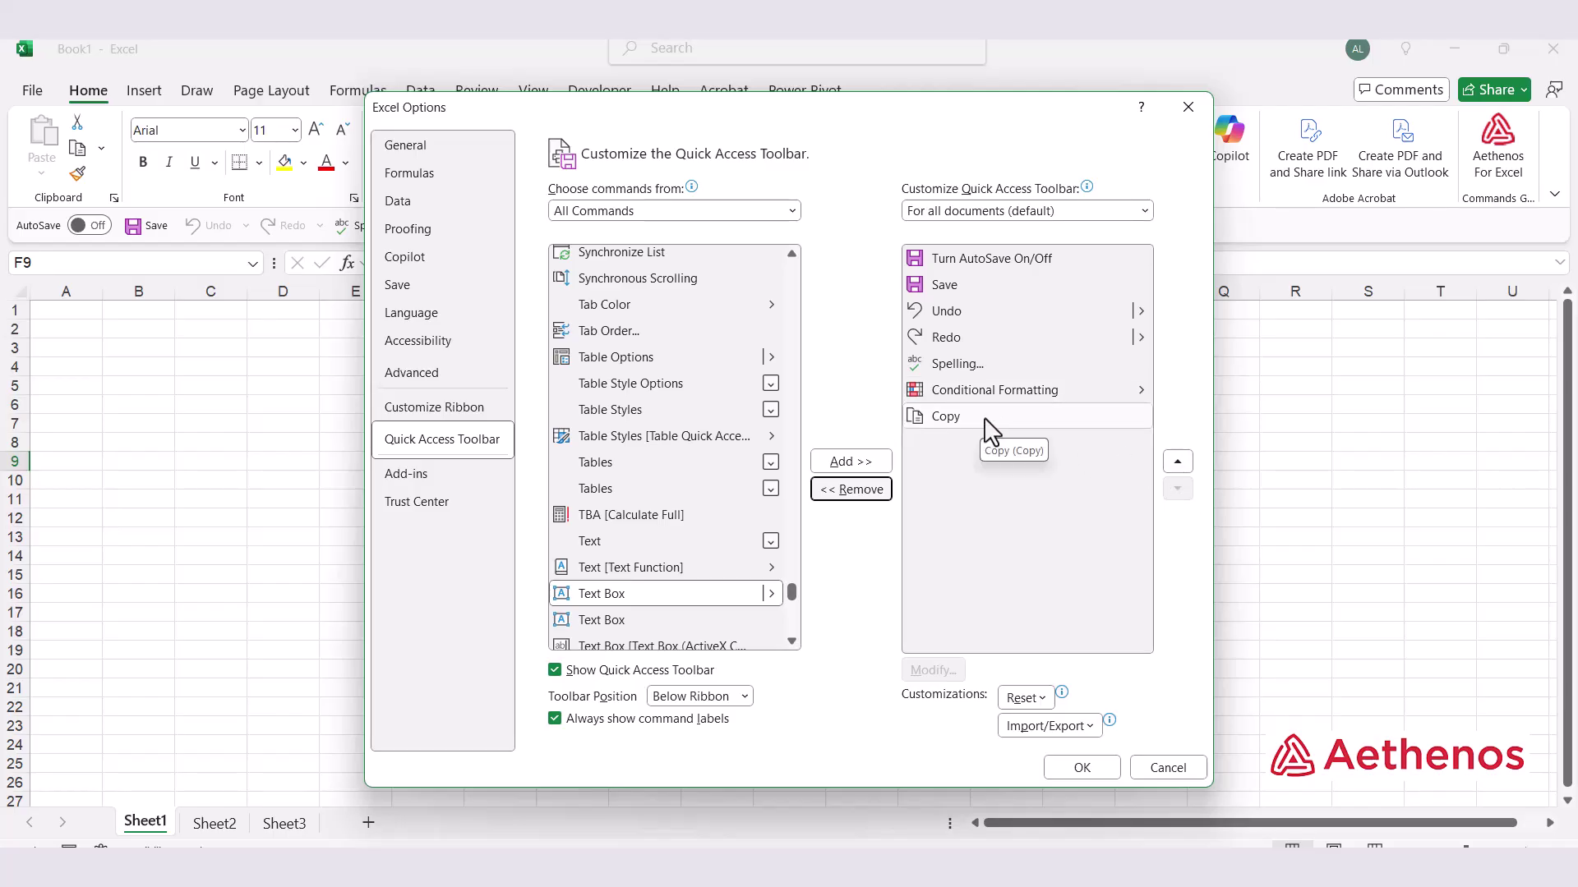
Reorder the toolbar list with Copy above Conditional Formatting and Spelling at the end, and close the Excel options without saving
click(1178, 462)
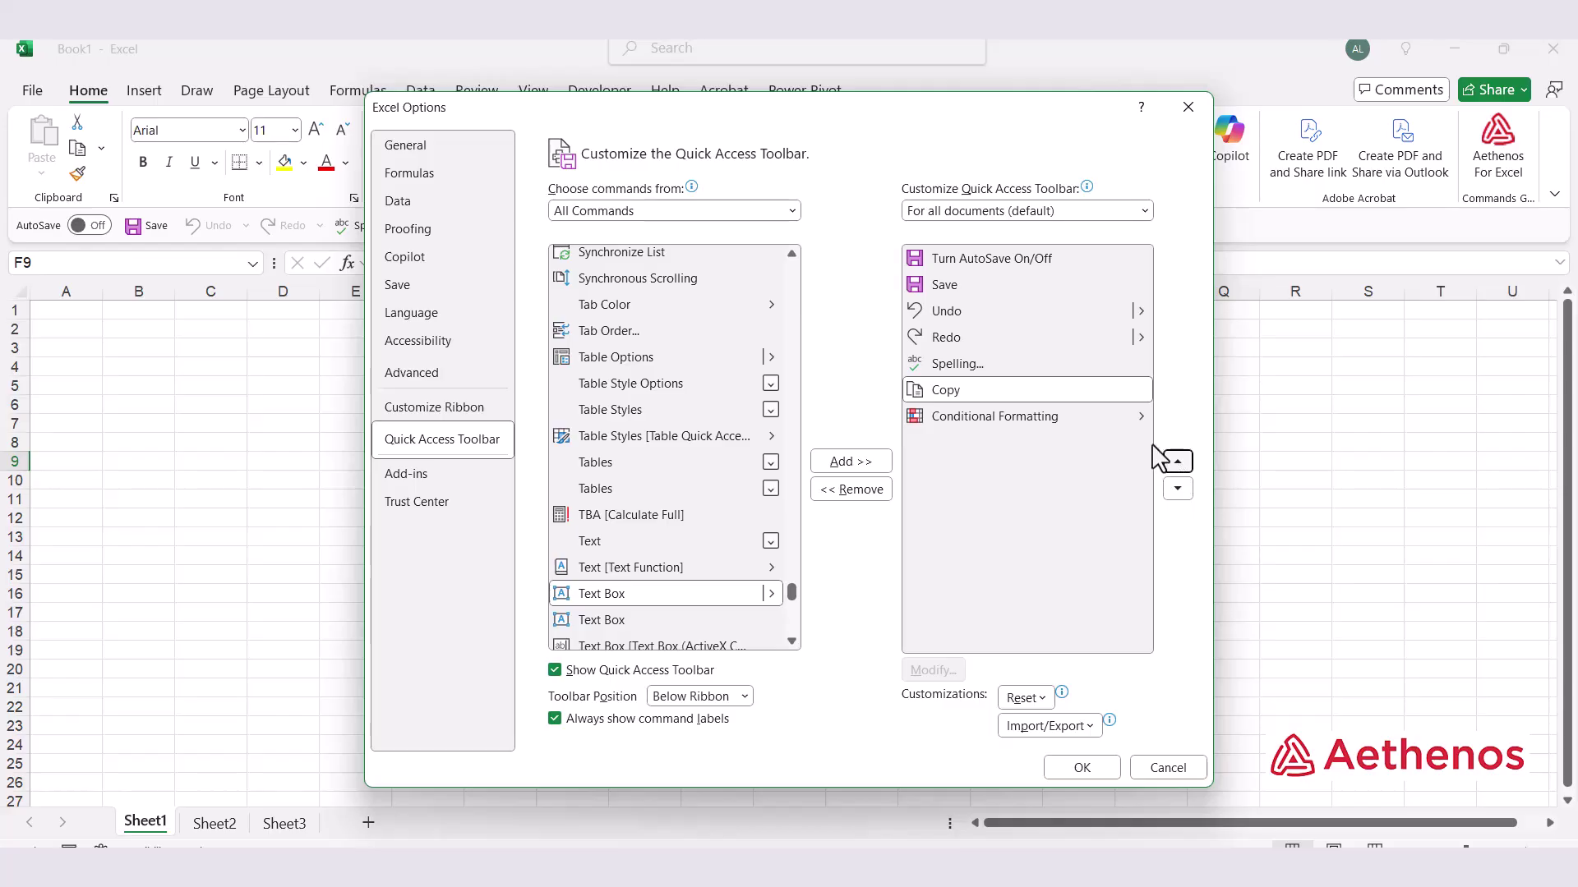
click(1008, 343)
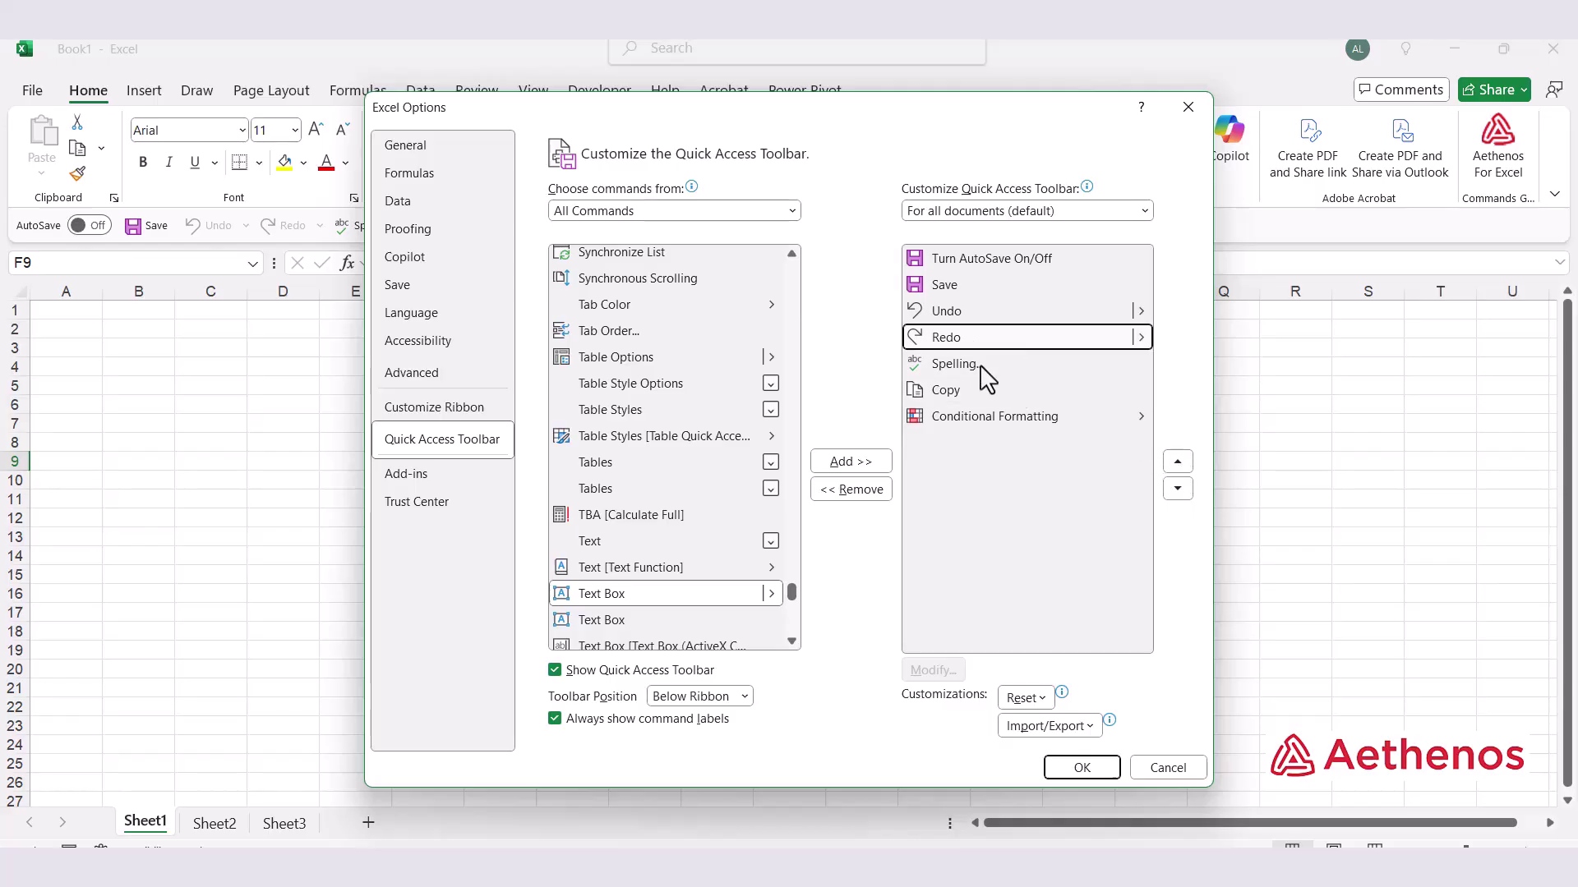
click(976, 370)
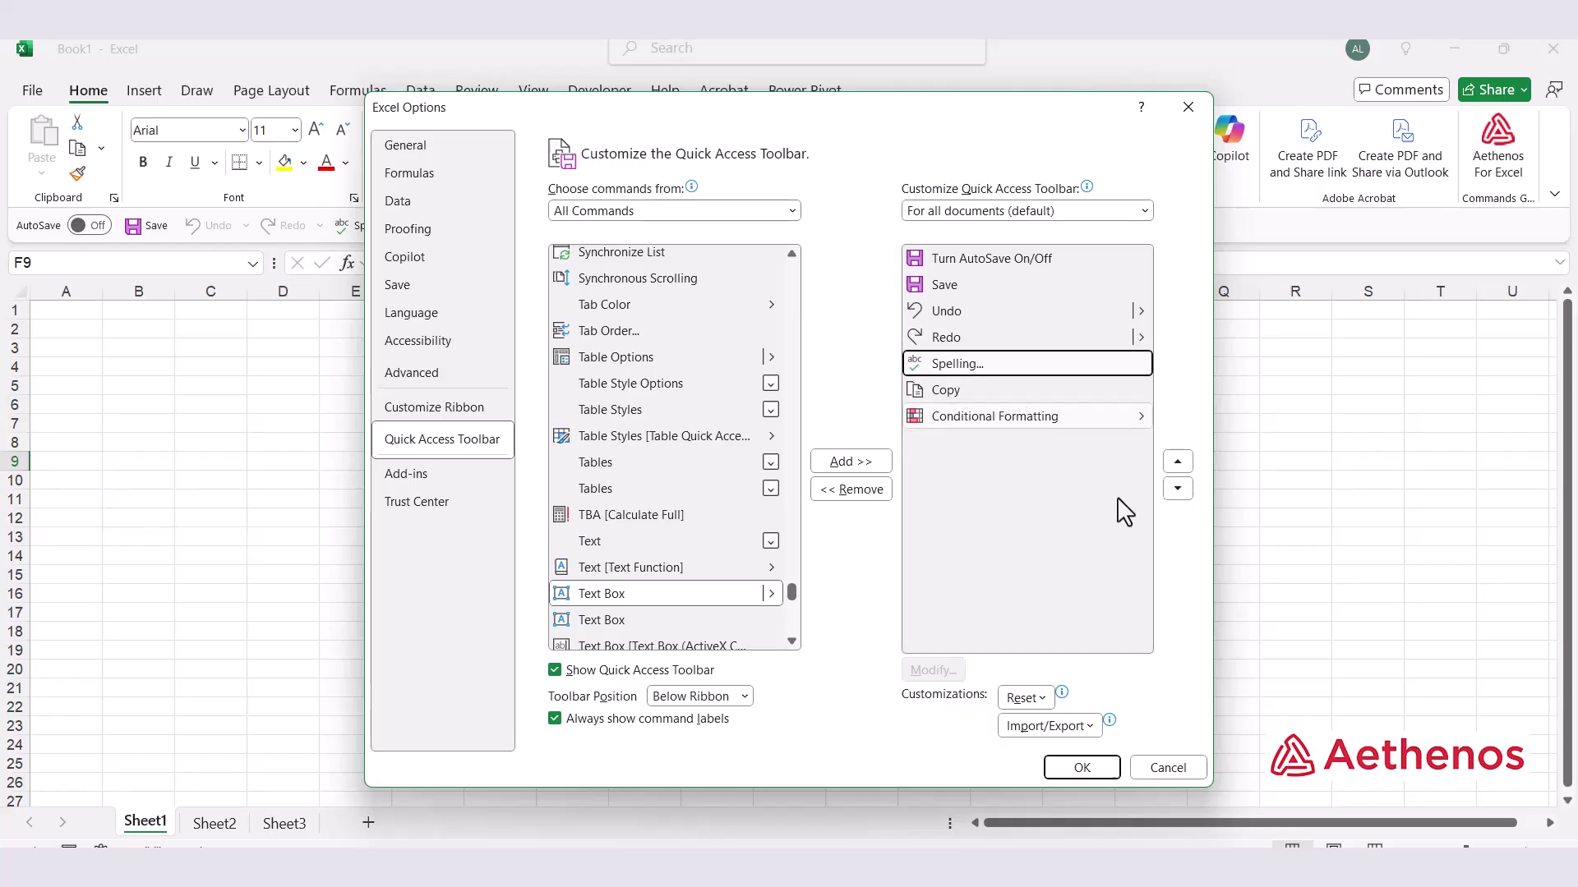
click(1177, 490)
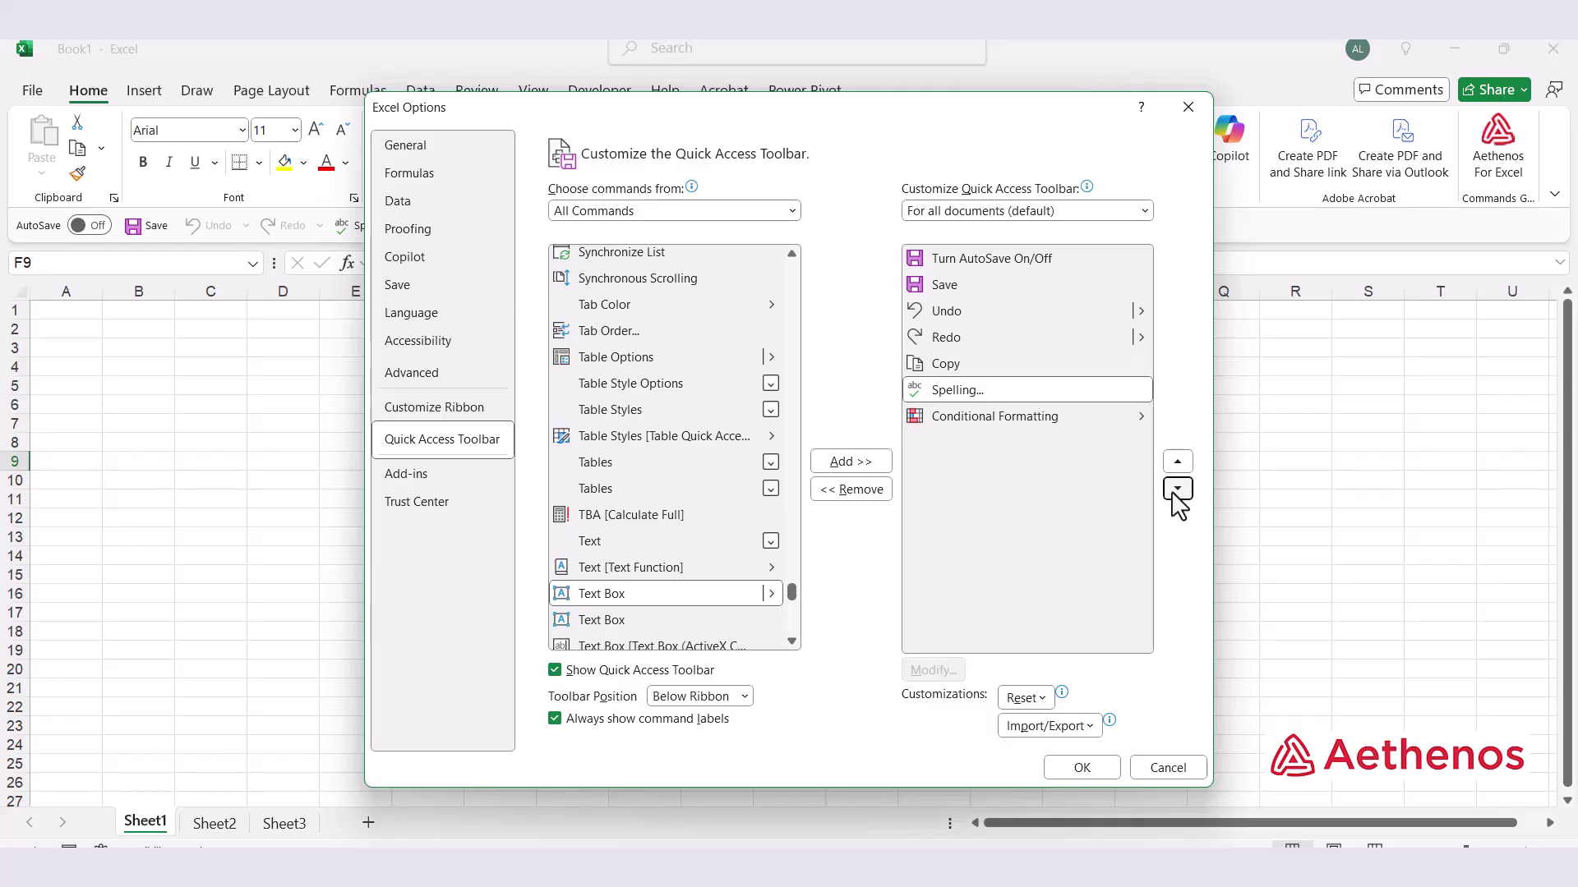
click(1176, 490)
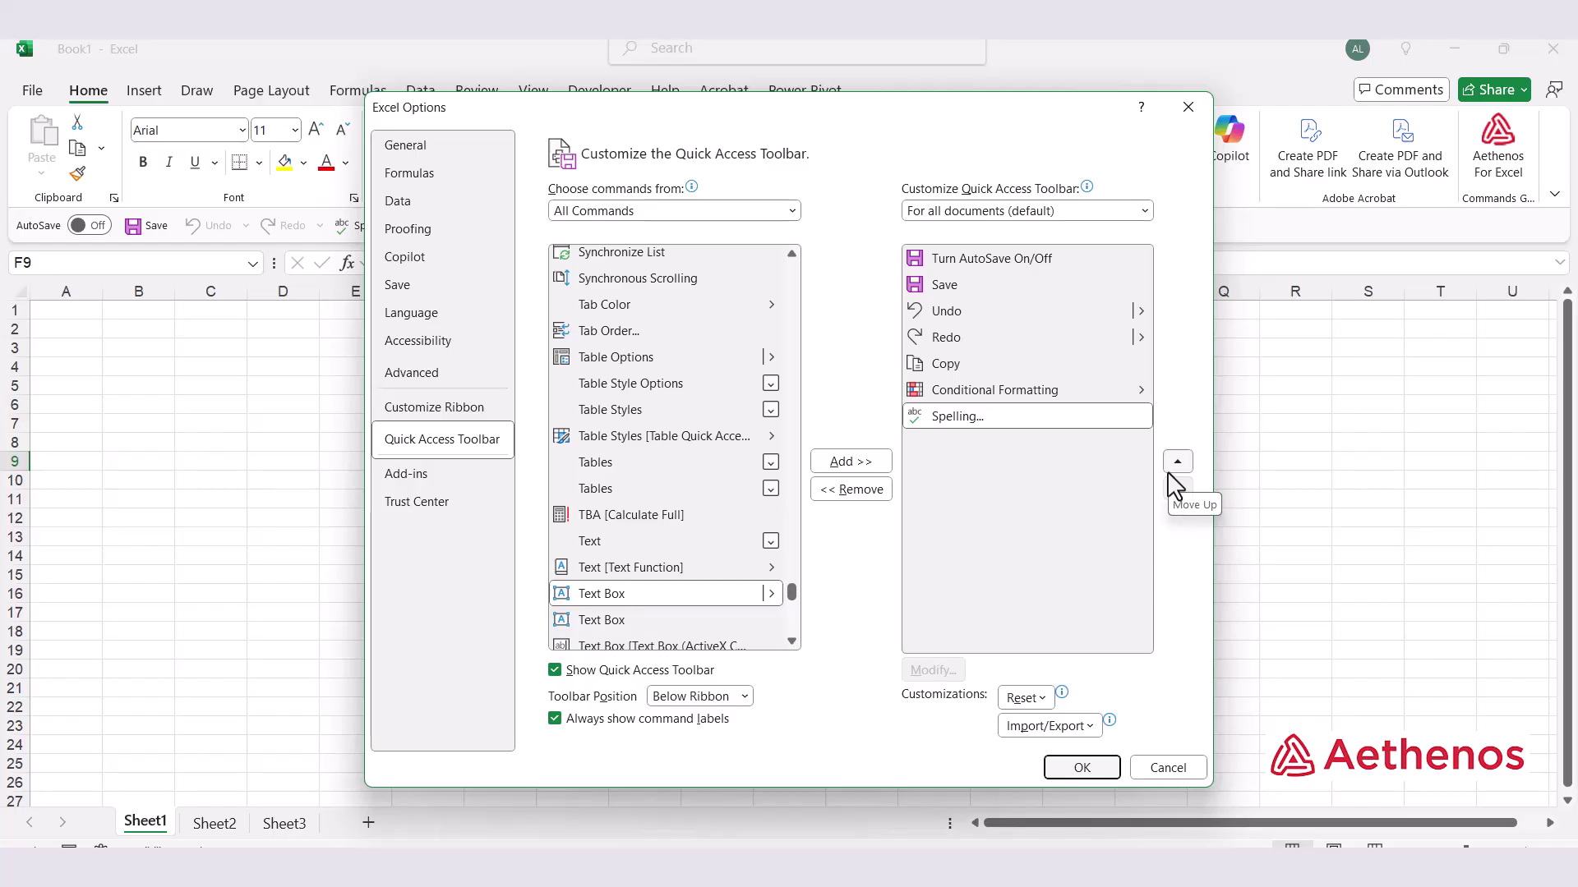
click(1159, 768)
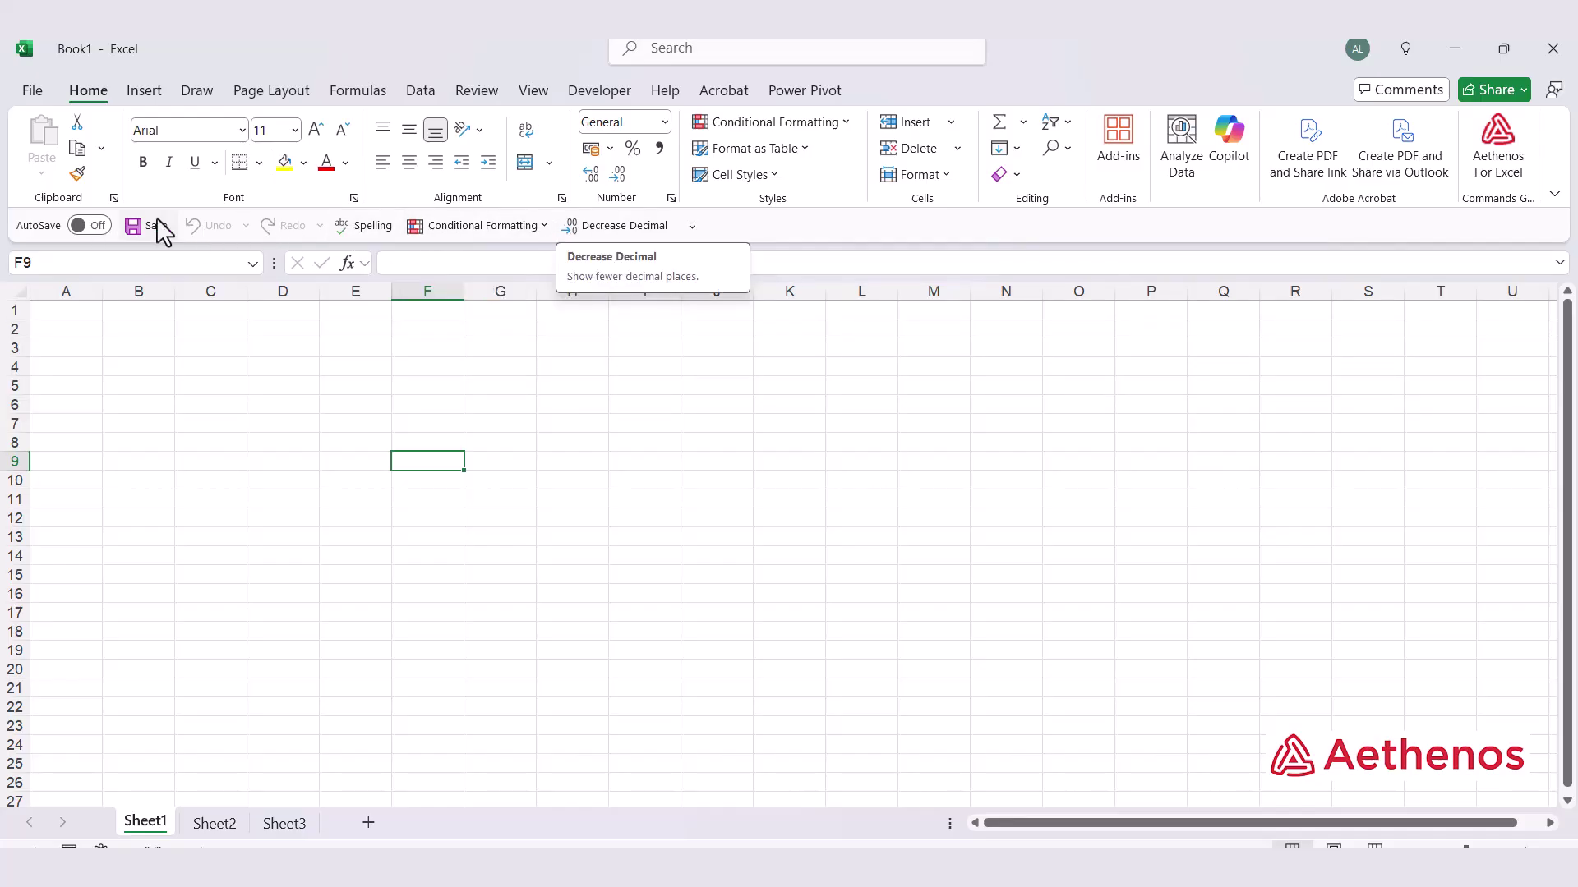
Remove the Decrease Decimal and Conditional Formatting commands directly from the Quick Access Toolbar below the ribbon
right_click(606, 231)
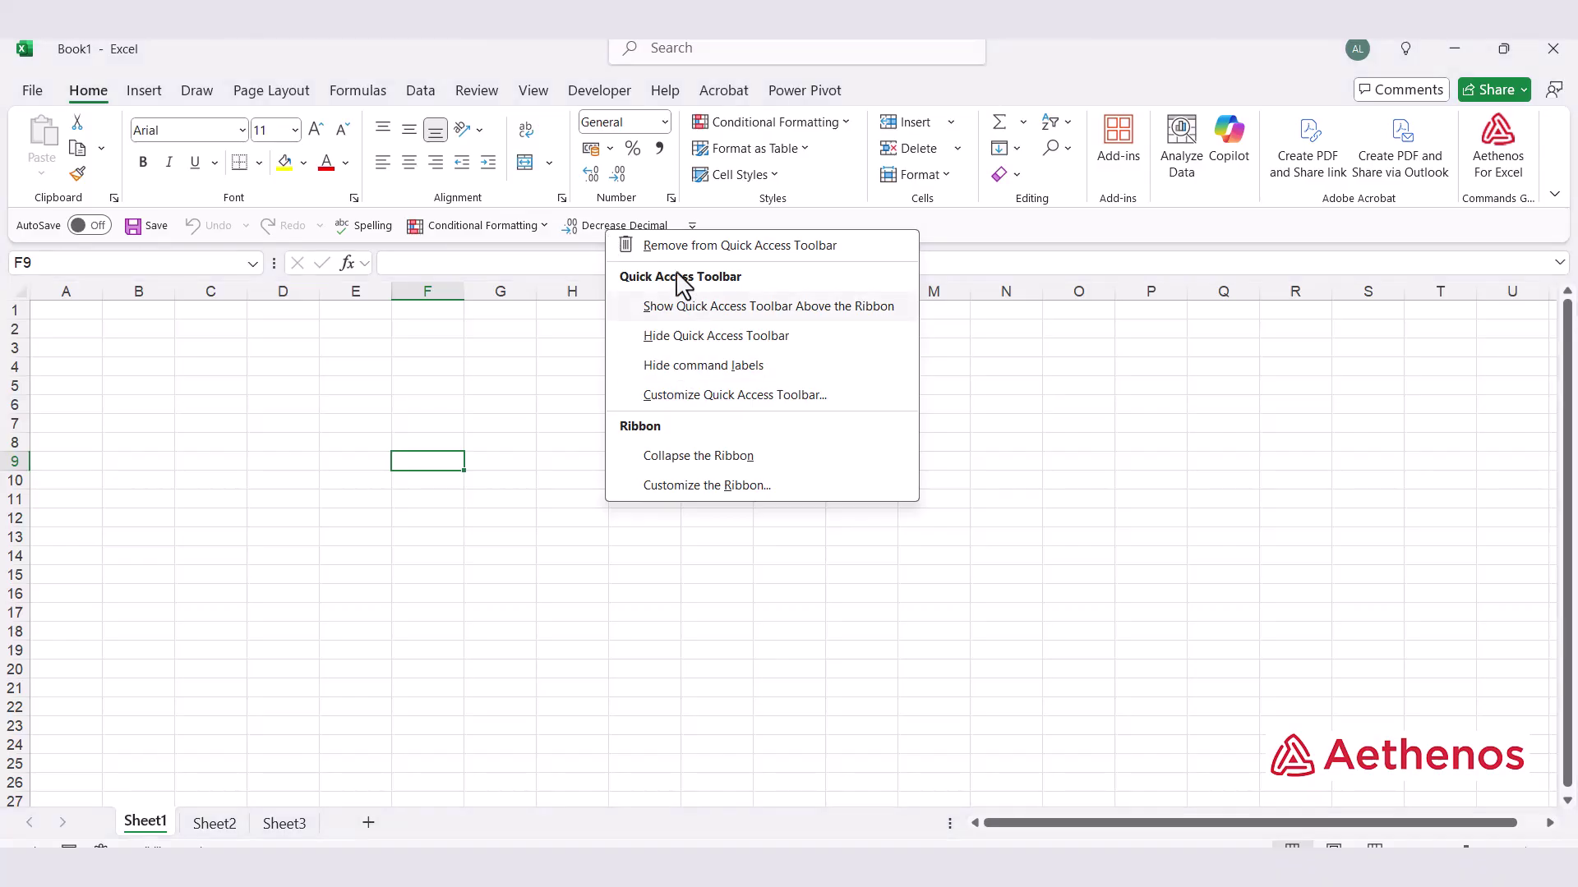
click(723, 252)
right_click(461, 231)
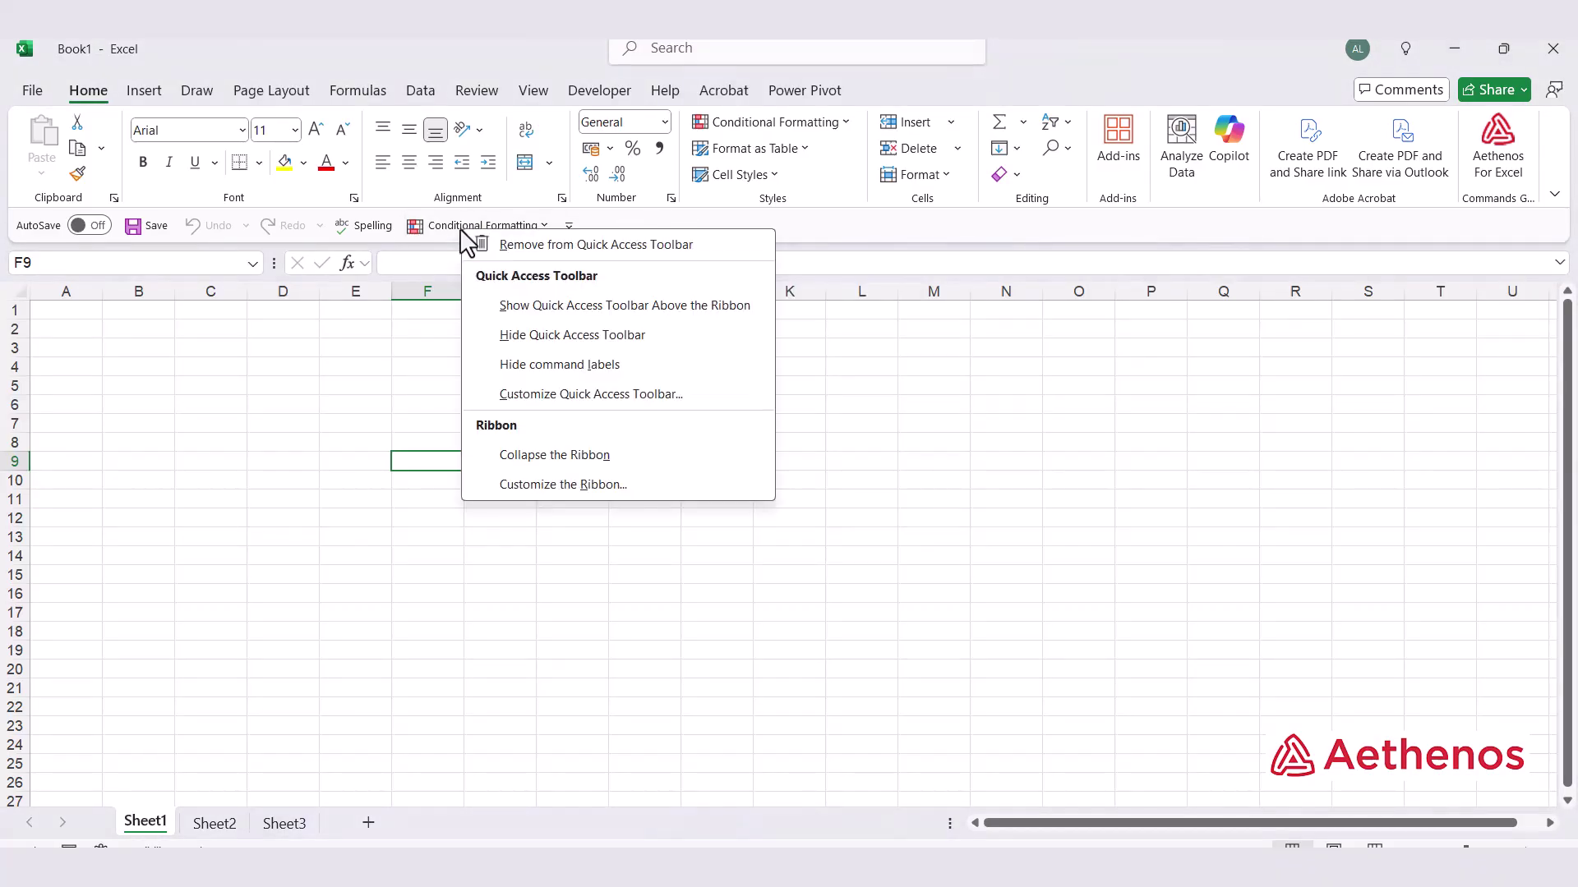
click(549, 252)
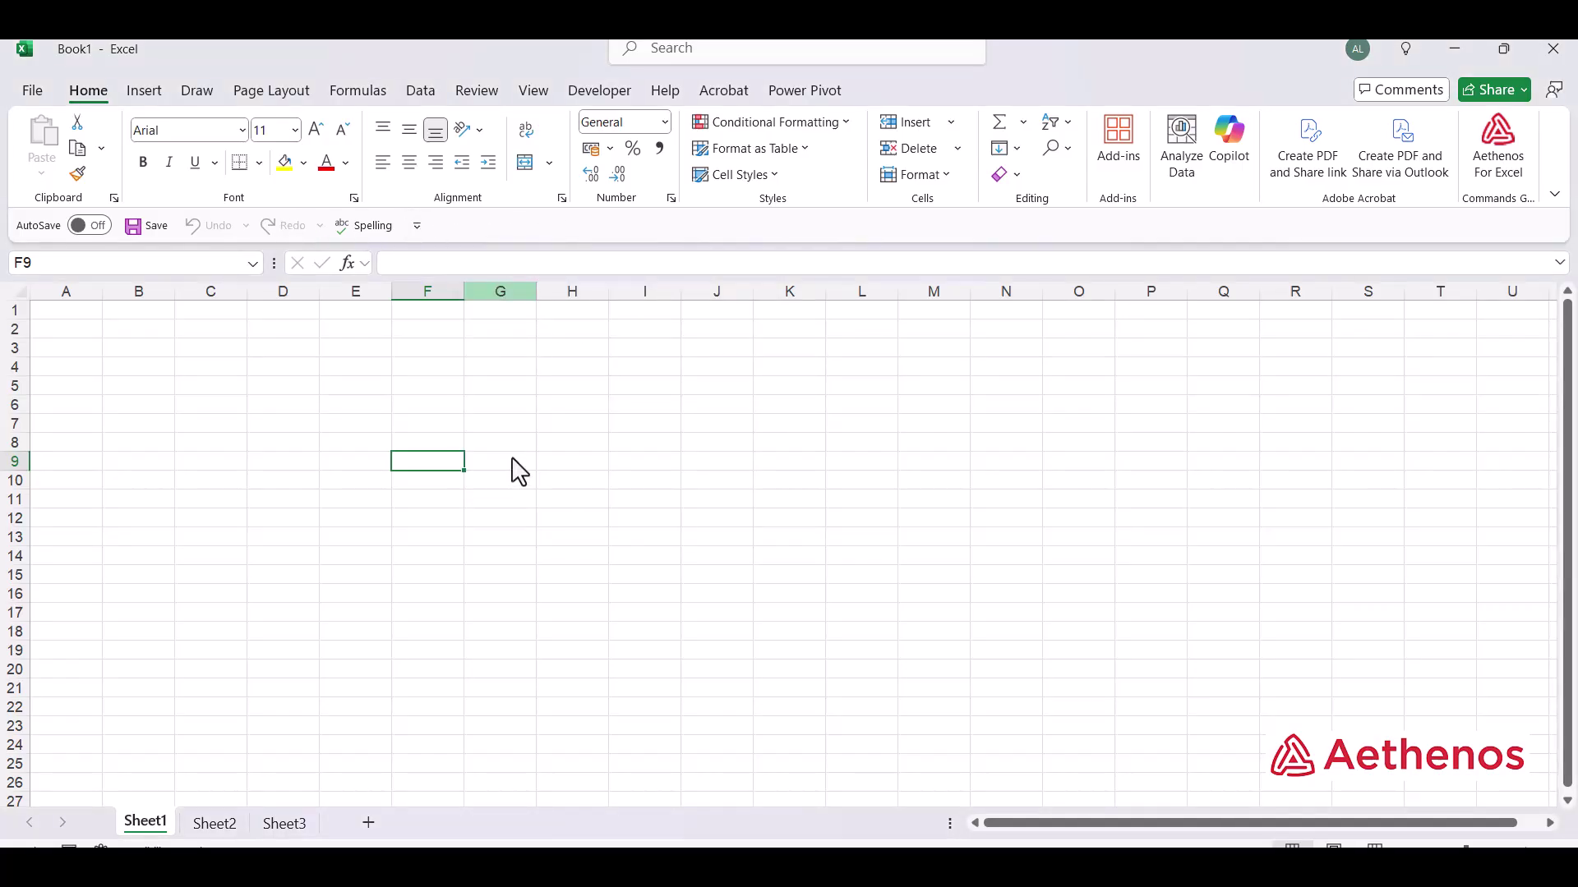